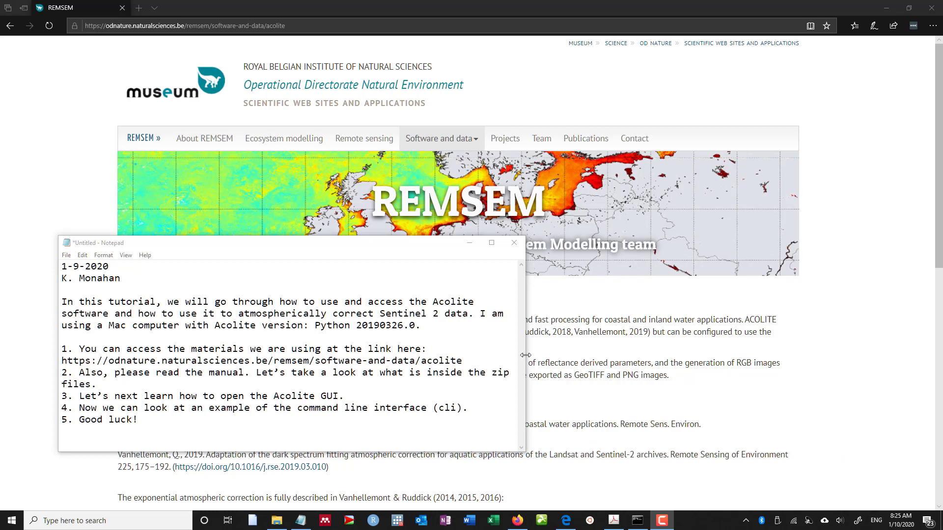
# Step: Replace 'Mac' with 'Windows' in the tutorial notes and fix the 'Windiows' typo
pyautogui.doubleClick(112, 324)
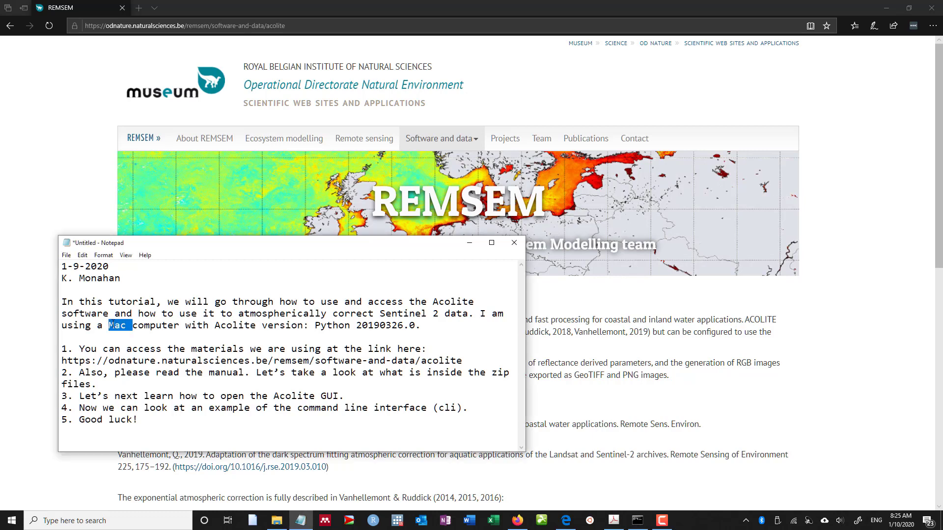
pyautogui.write('Windi')
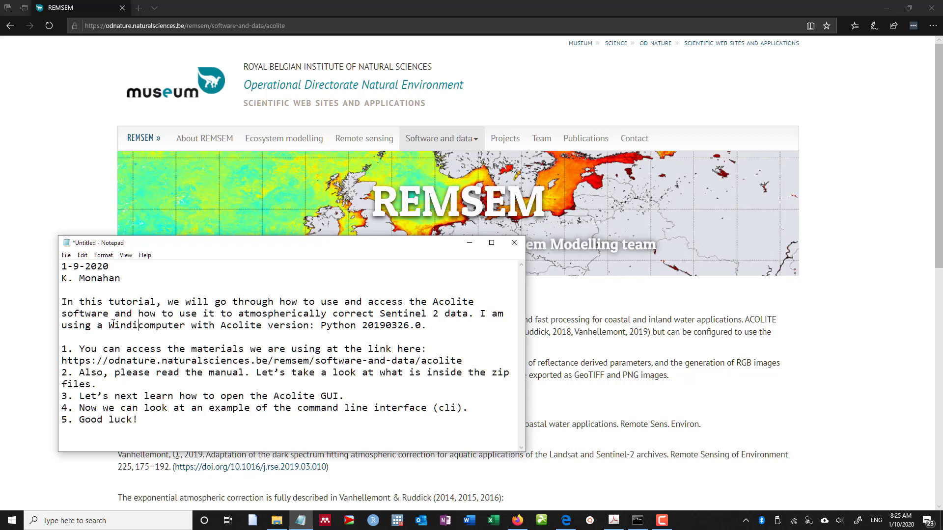
pyautogui.write('ows')
pyautogui.press('BackSpace')
pyautogui.press('BackSpace')
pyautogui.press('BackSpace')
pyautogui.press('BackSpace')
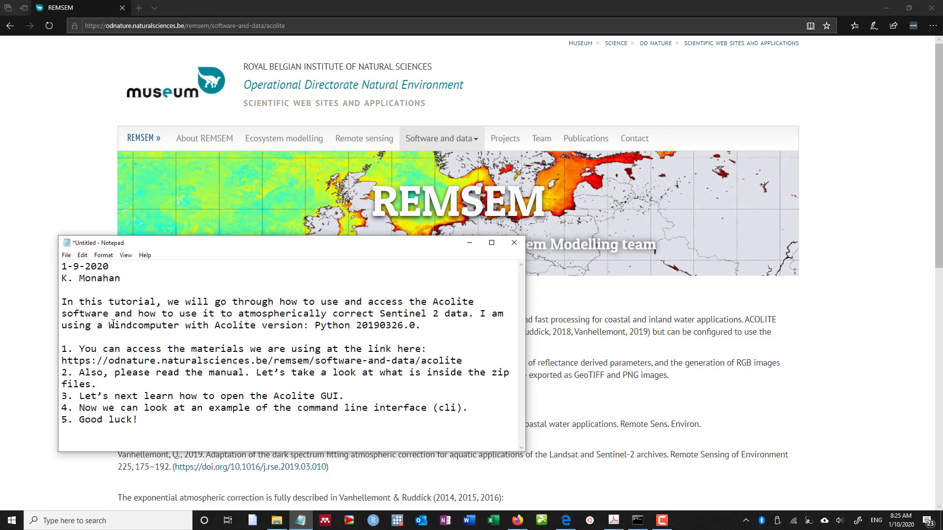
pyautogui.write('ows')
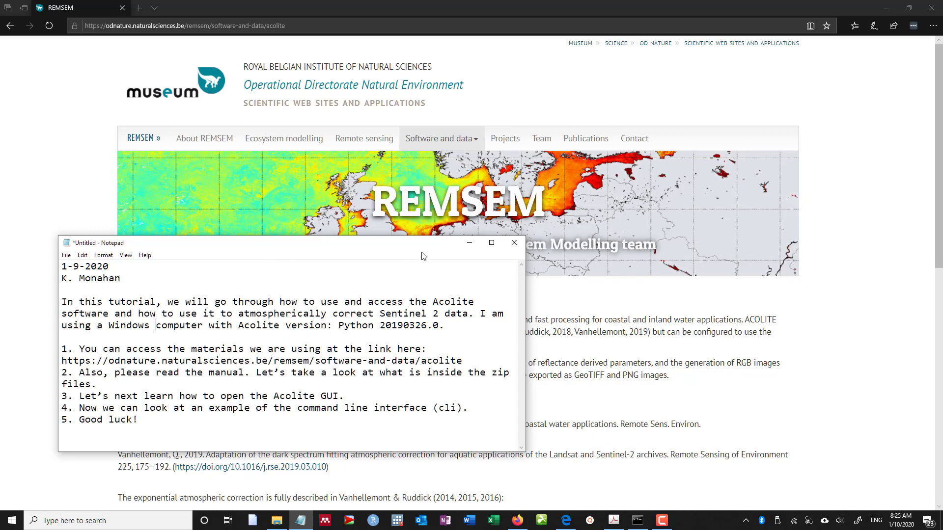
# Step: Move the notes window right, then scroll the REMSEM ACOLITE page down to its download links
pyautogui.moveTo(429, 241); pyautogui.dragTo(816, 193)
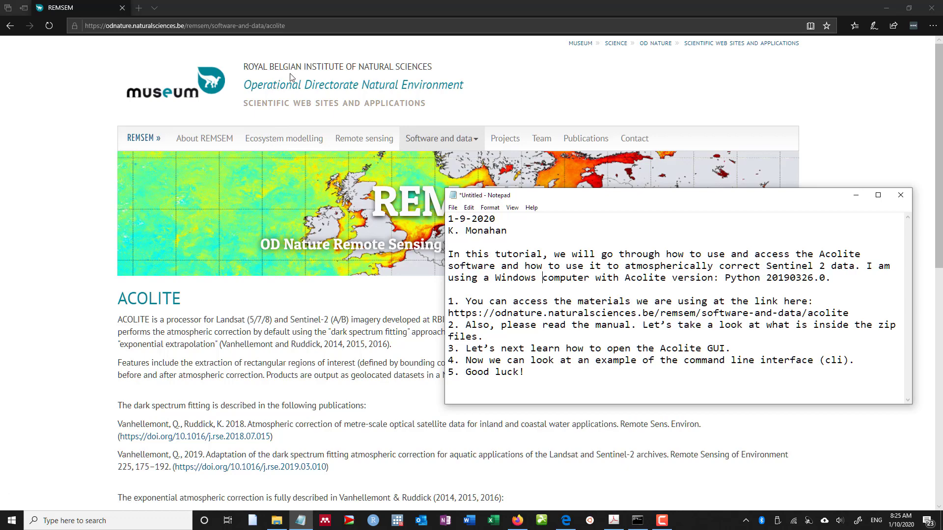
pyautogui.scroll(-4, 380, 163)
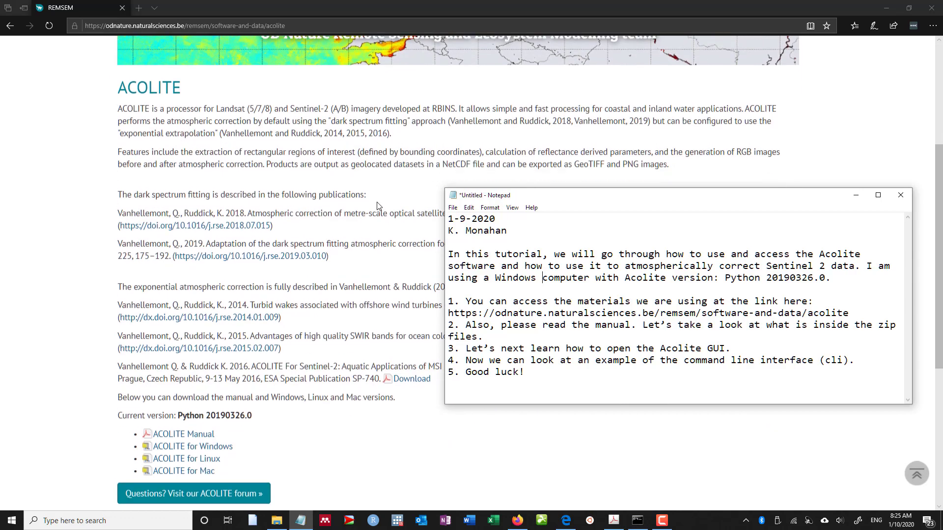
pyautogui.scroll(-2, 377, 203)
pyautogui.scroll(2, 378, 200)
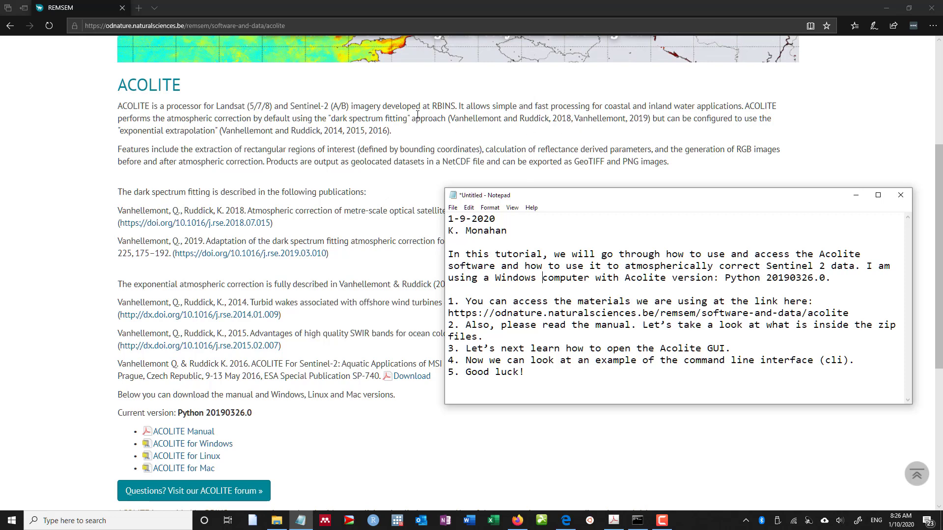
pyautogui.moveTo(446, 121); pyautogui.dragTo(628, 121)
pyautogui.click(628, 121)
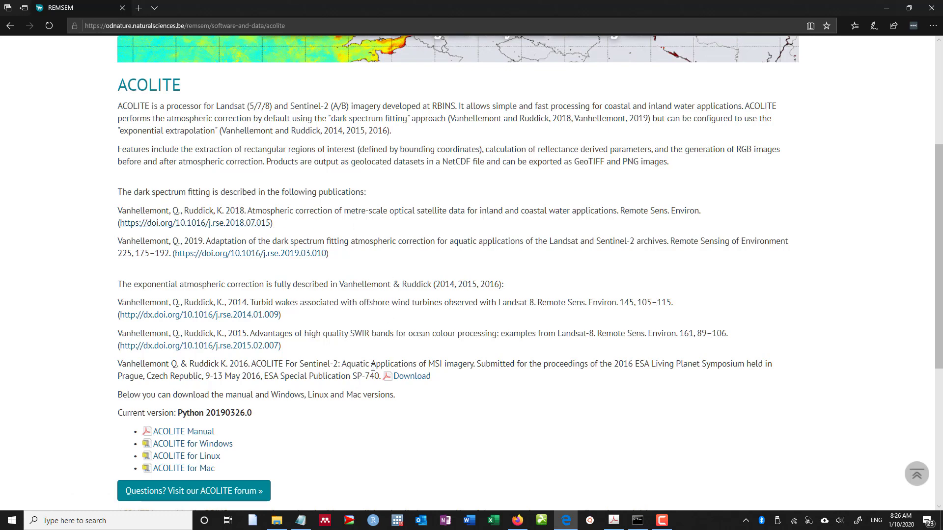
pyautogui.scroll(-2, 377, 356)
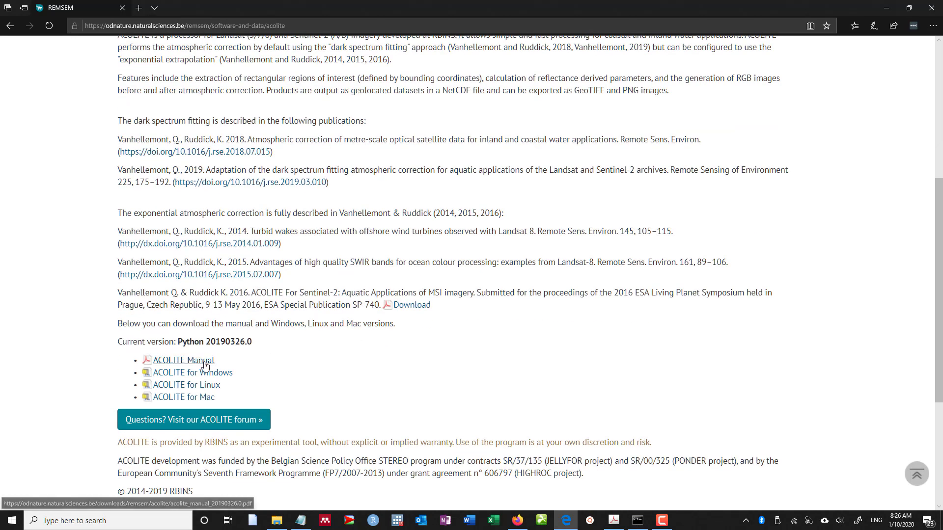
pyautogui.click(301, 520)
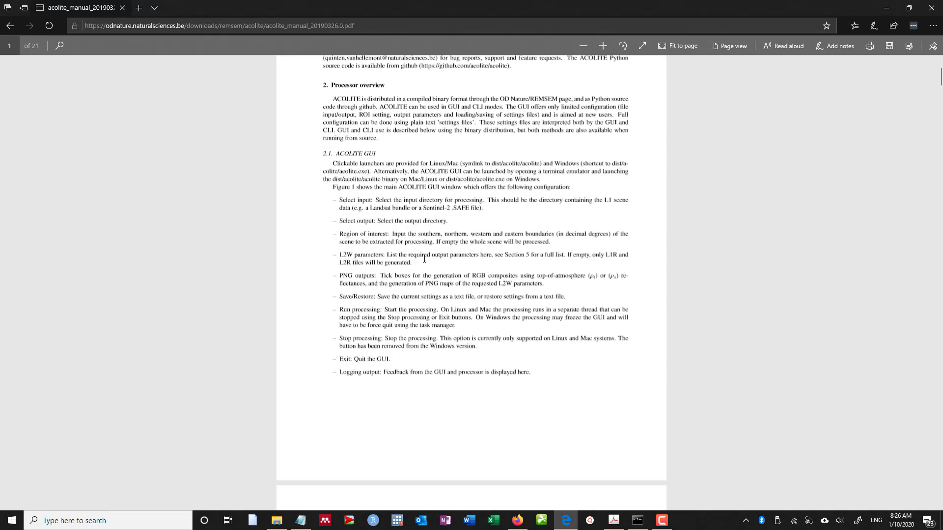
pyautogui.scroll(-10, 410, 312)
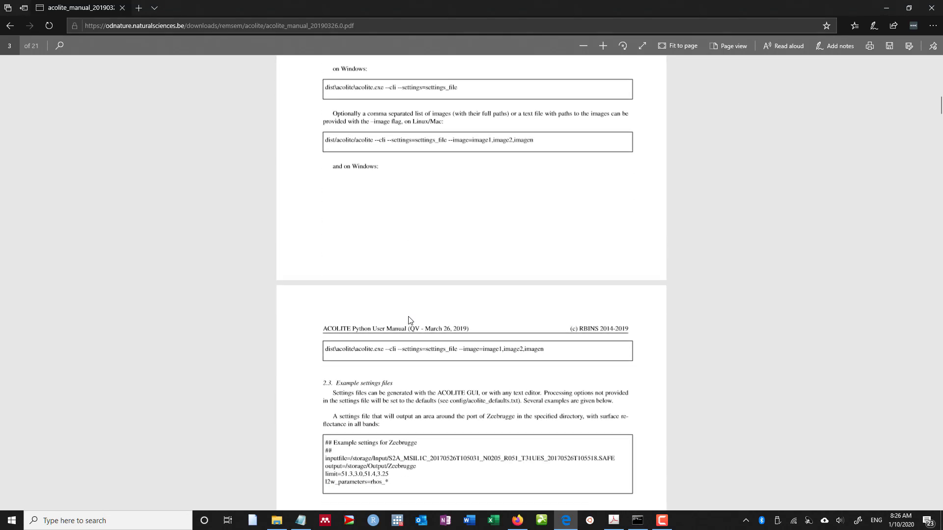
pyautogui.scroll(8, 136, 96)
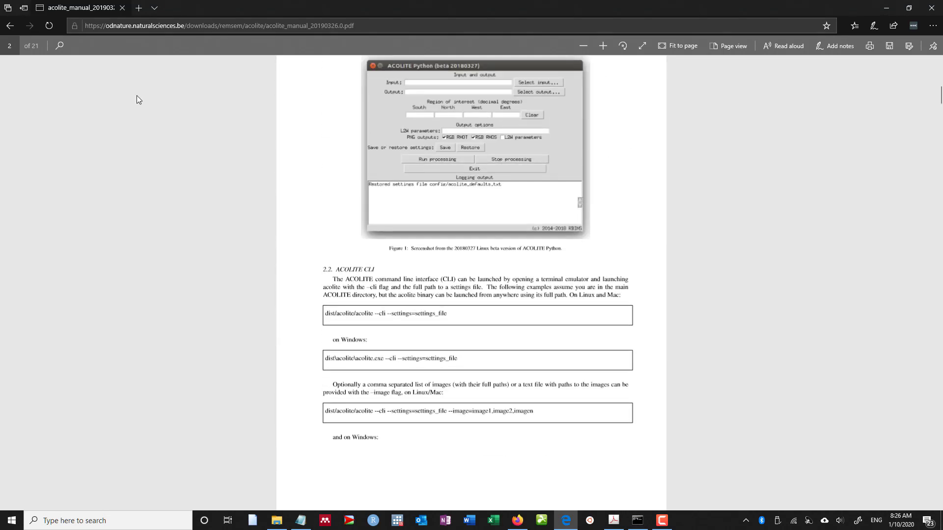
pyautogui.click(7, 25)
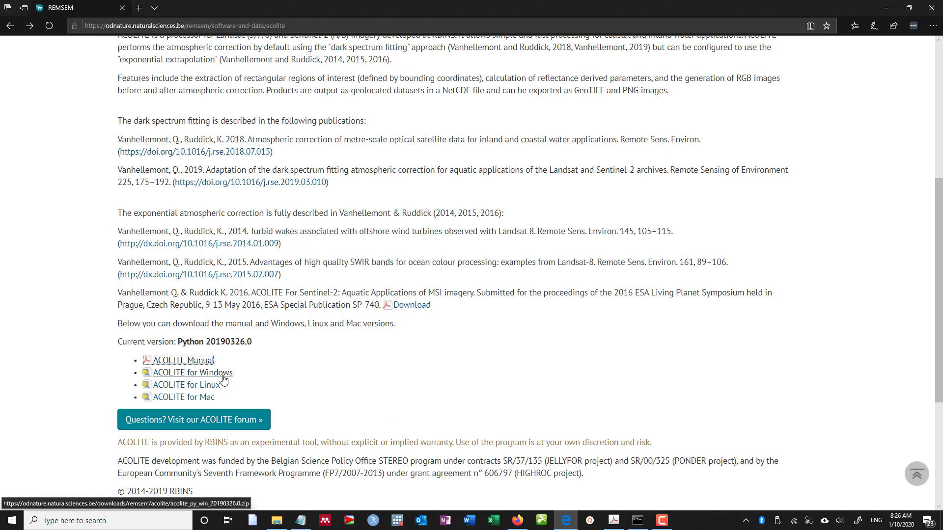
# Step: Open acolite_py_win_20190326.0, then acolite_py_win, and select the acolite.exe shortcut
pyautogui.click(277, 521)
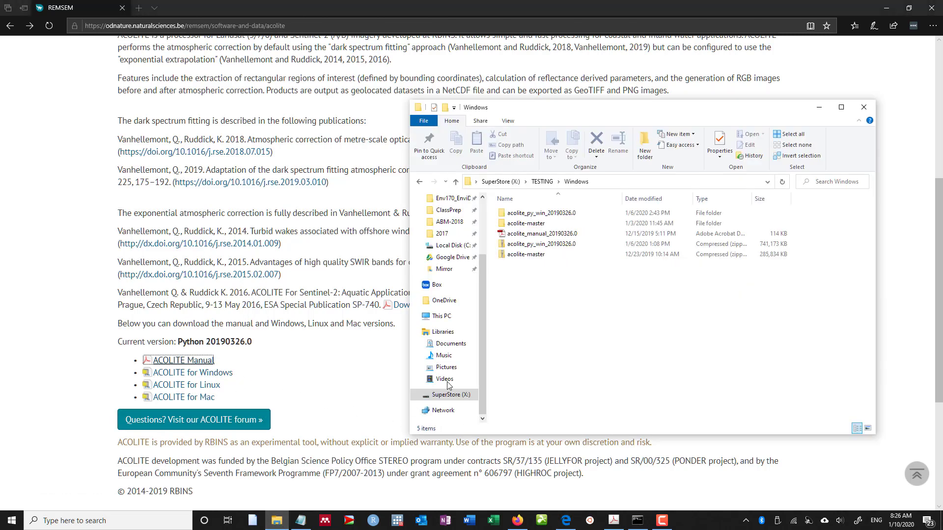
pyautogui.doubleClick(554, 214)
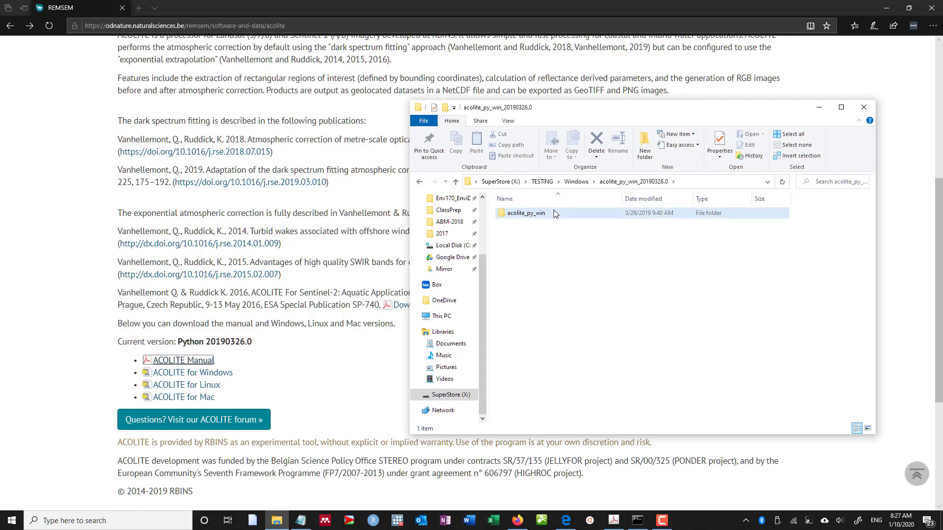
pyautogui.doubleClick(554, 213)
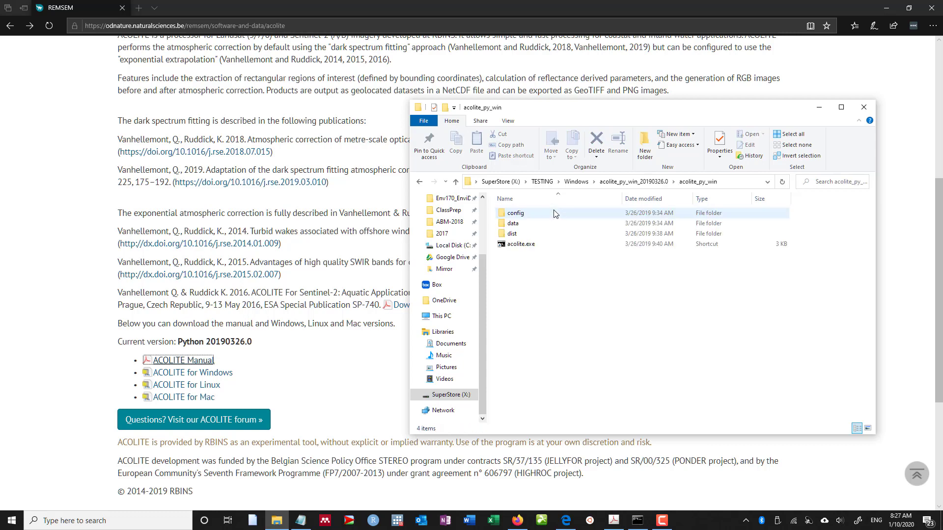
pyautogui.click(520, 244)
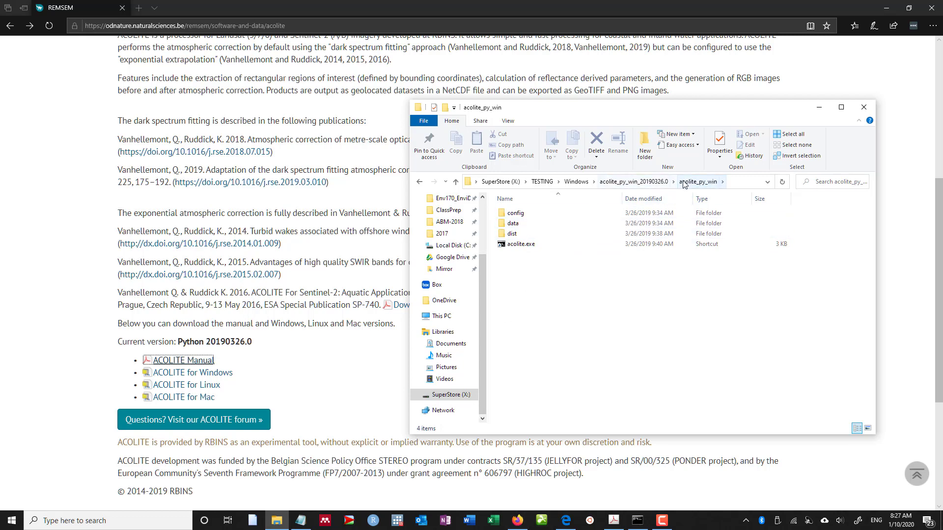
# Step: Bring Command Prompt forward and check its current X:\TESTING\Windows\ path
pyautogui.click(637, 520)
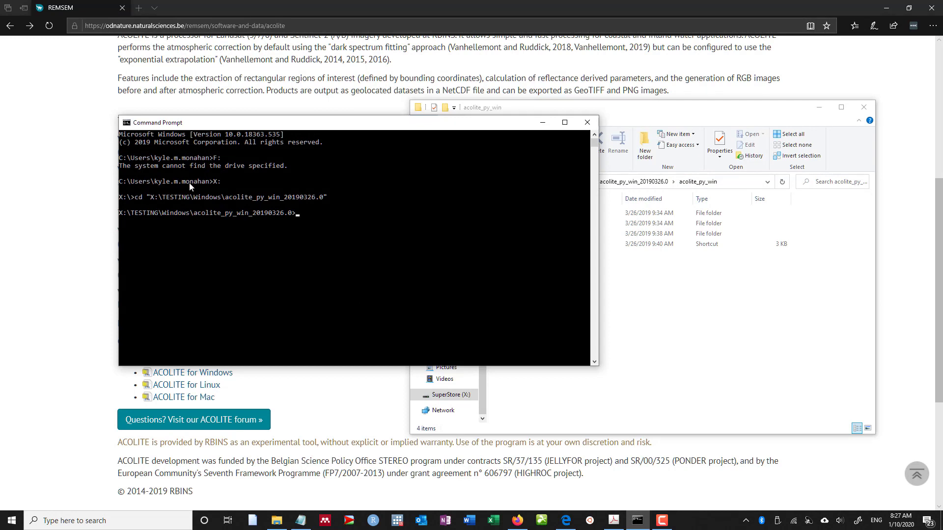
pyautogui.moveTo(213, 181); pyautogui.dragTo(222, 186)
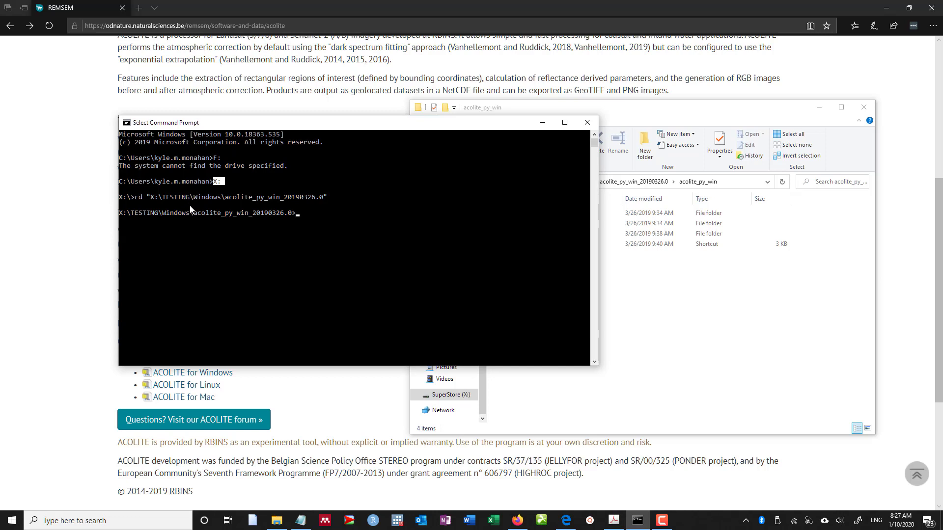
pyautogui.moveTo(148, 197); pyautogui.dragTo(280, 197)
pyautogui.click(283, 197)
pyautogui.moveTo(162, 197); pyautogui.dragTo(324, 199)
pyautogui.click(324, 198)
# Step: Run ls, cd into acolite_py_win, list it again, and compare it with the Explorer window
pyautogui.write('ls')
pyautogui.press('Return')
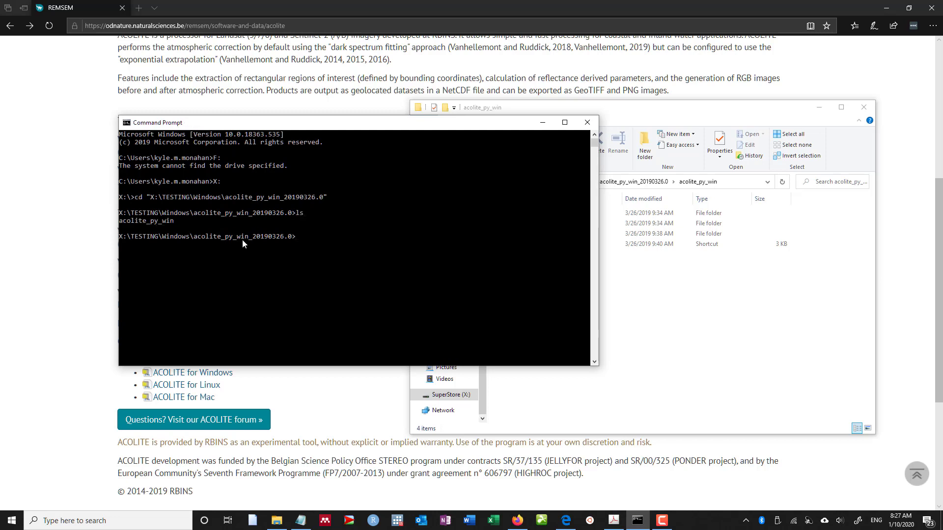
pyautogui.write('cd aco')
pyautogui.press('Tab')
pyautogui.press('Return')
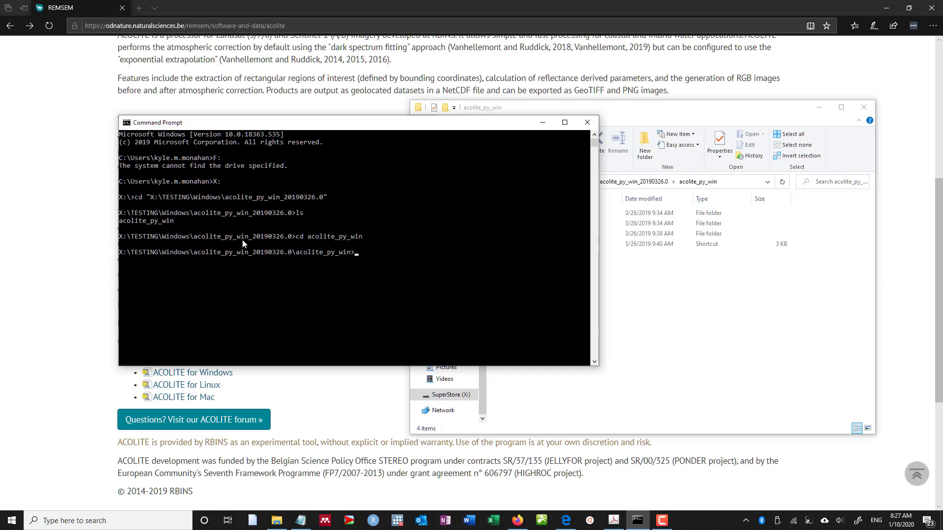
pyautogui.write('ls')
pyautogui.press('Return')
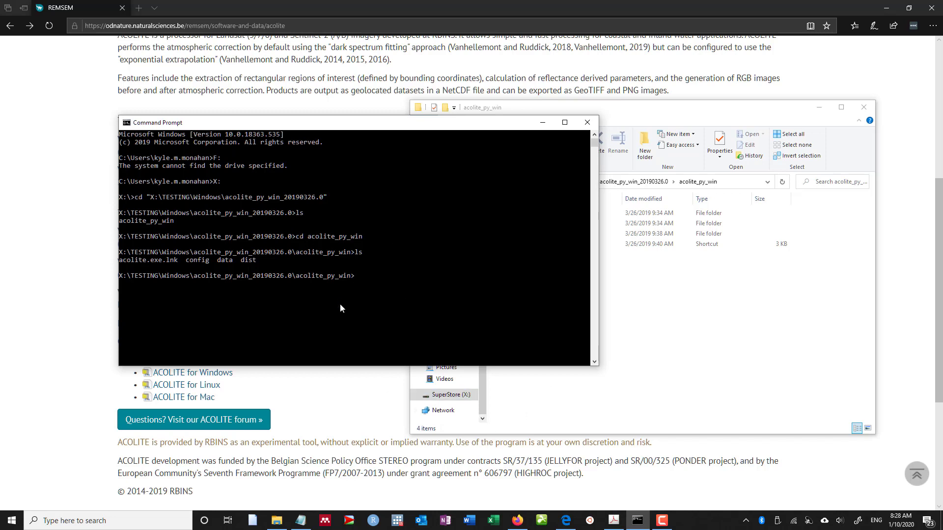
pyautogui.click(637, 270)
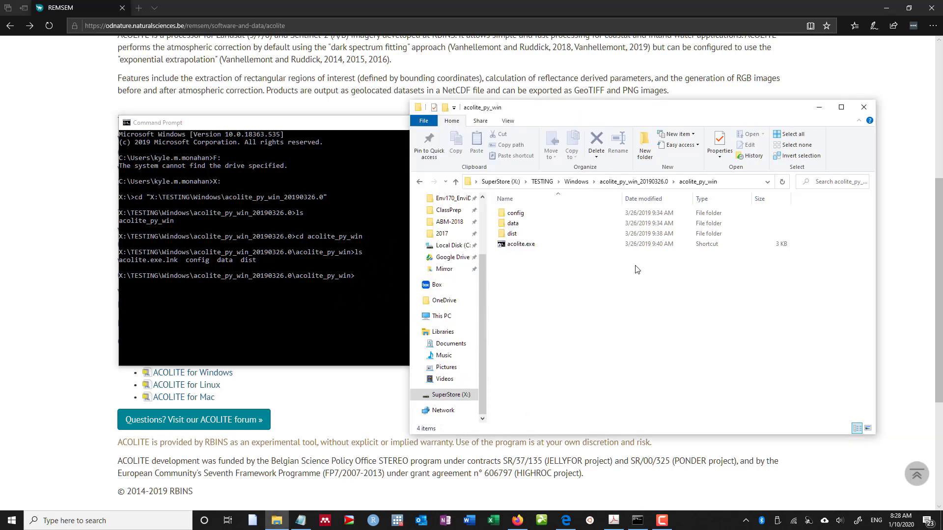
pyautogui.click(347, 256)
pyautogui.click(643, 300)
# Step: Show section 2.1 ACOLITE GUI in the manual, then return to the acolite_py_win folder
pyautogui.click(301, 521)
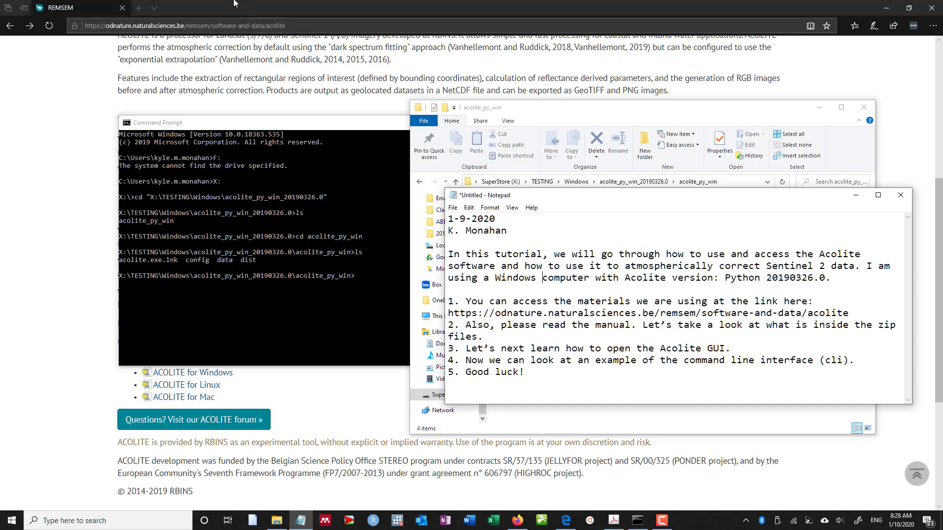
pyautogui.click(214, 73)
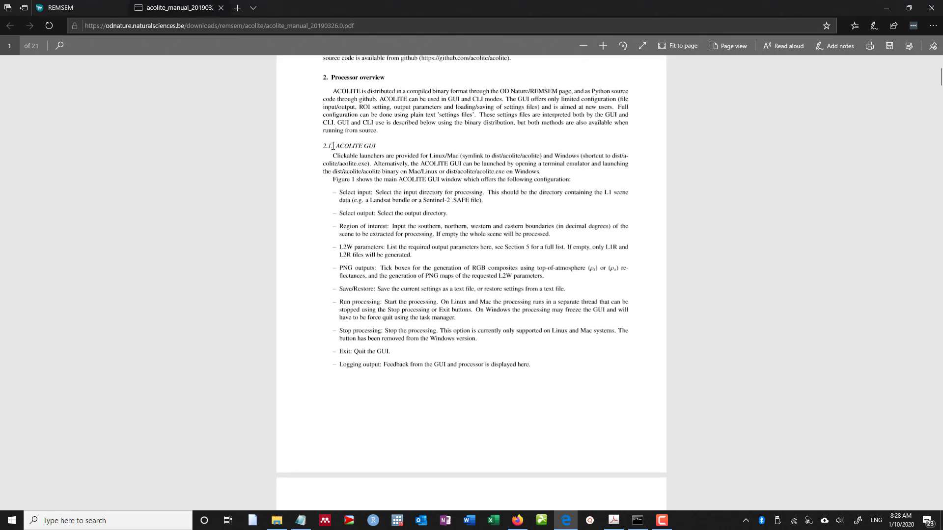
pyautogui.moveTo(333, 145); pyautogui.dragTo(375, 145)
pyautogui.click(366, 157)
pyautogui.keyDown('ctrl'); pyautogui.scroll(5, 360, 274); pyautogui.keyUp('ctrl')
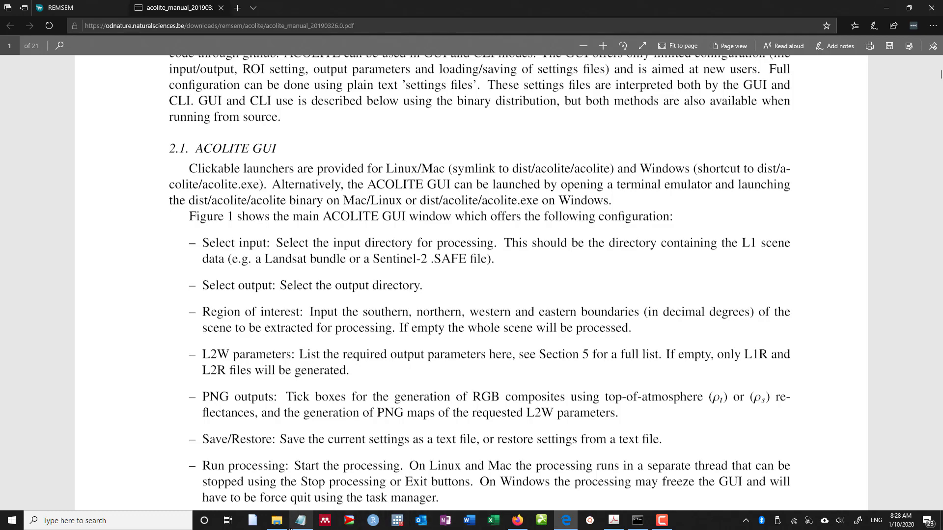
pyautogui.click(276, 520)
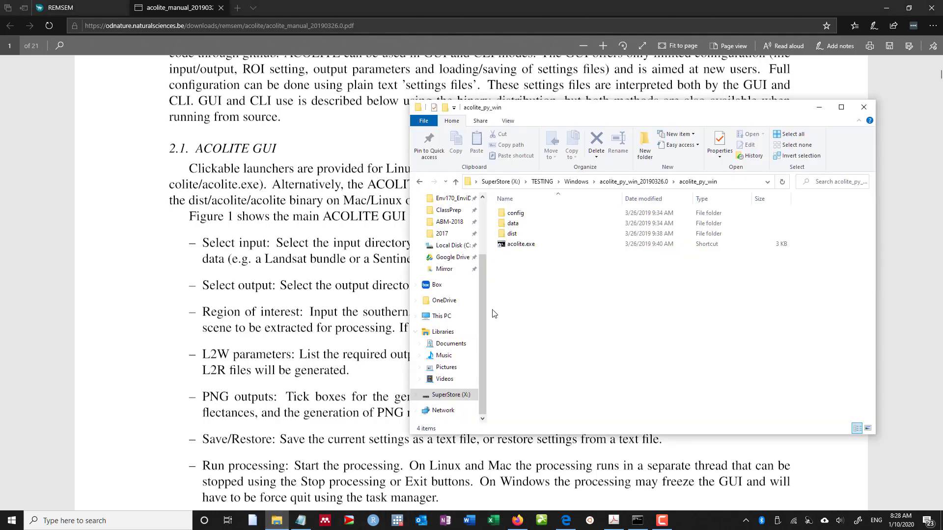
# Step: Launch ACOLITE from acolite.exe and pick the S2B .SAFE folder in X:\TESTING as input
pyautogui.doubleClick(540, 248)
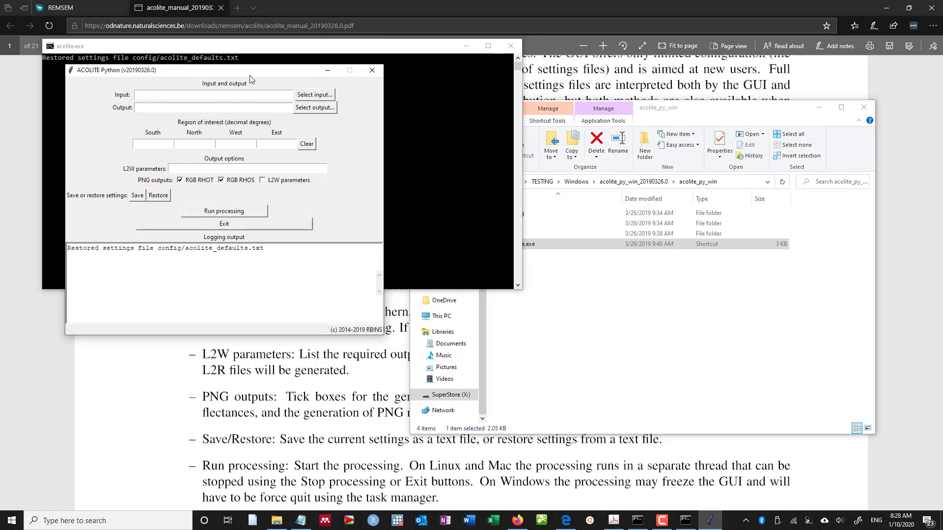
pyautogui.moveTo(263, 70); pyautogui.dragTo(330, 88)
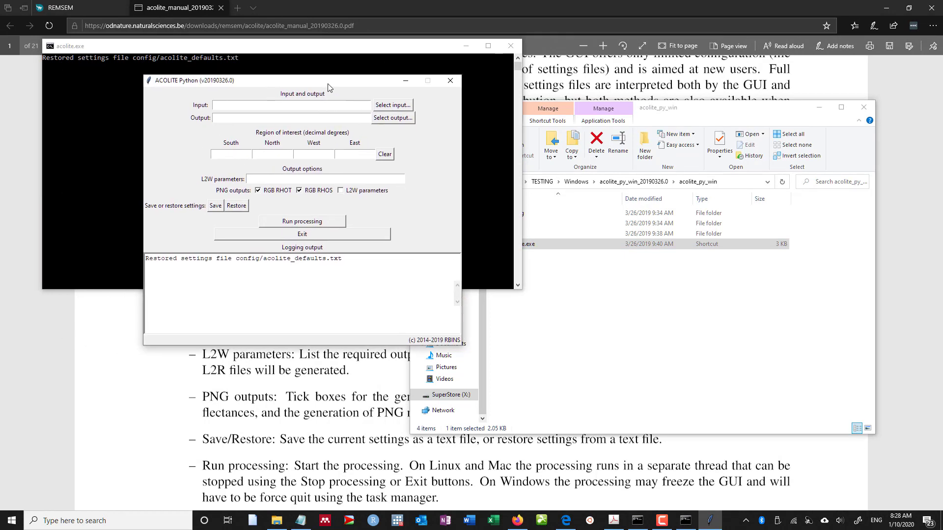
pyautogui.click(389, 106)
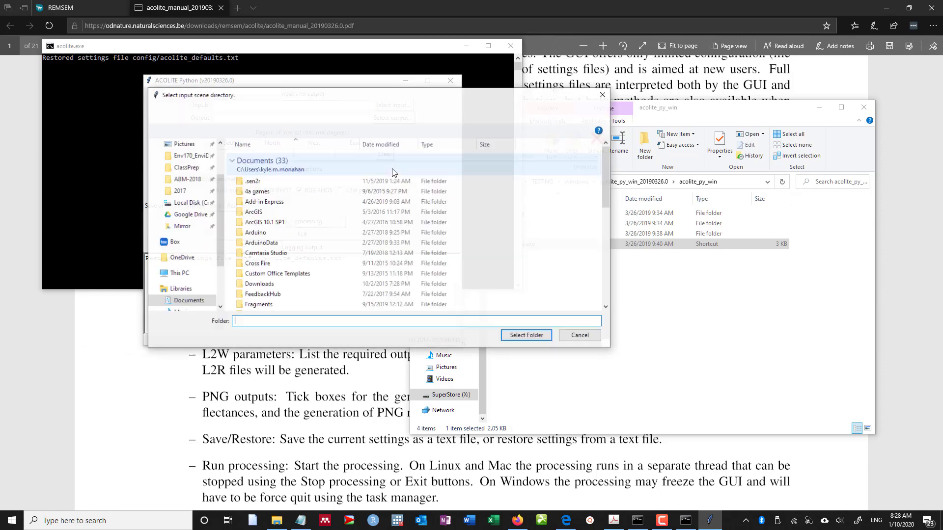
pyautogui.scroll(-2, 186, 275)
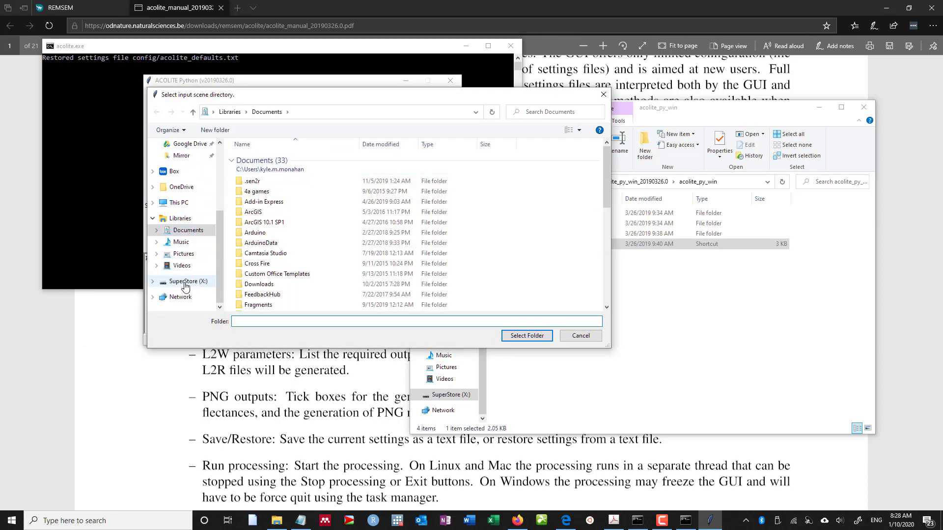
pyautogui.click(191, 285)
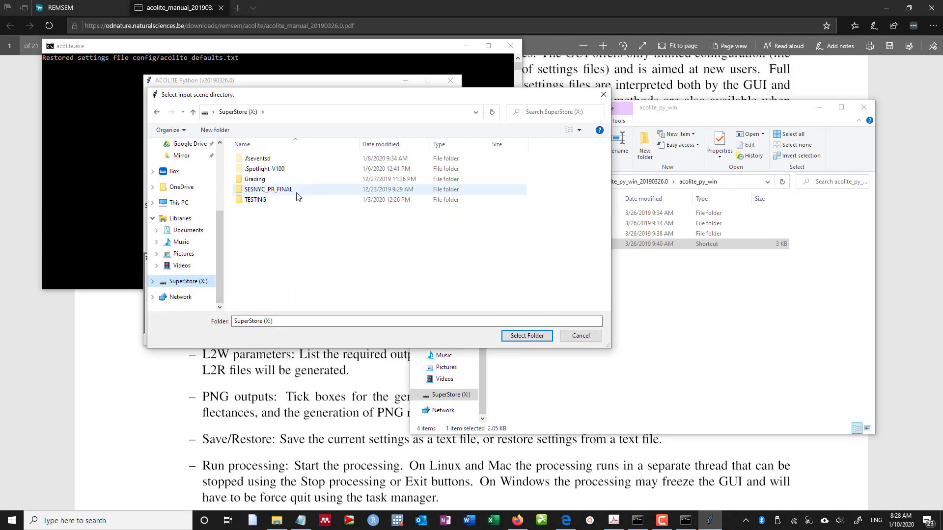
pyautogui.doubleClick(294, 201)
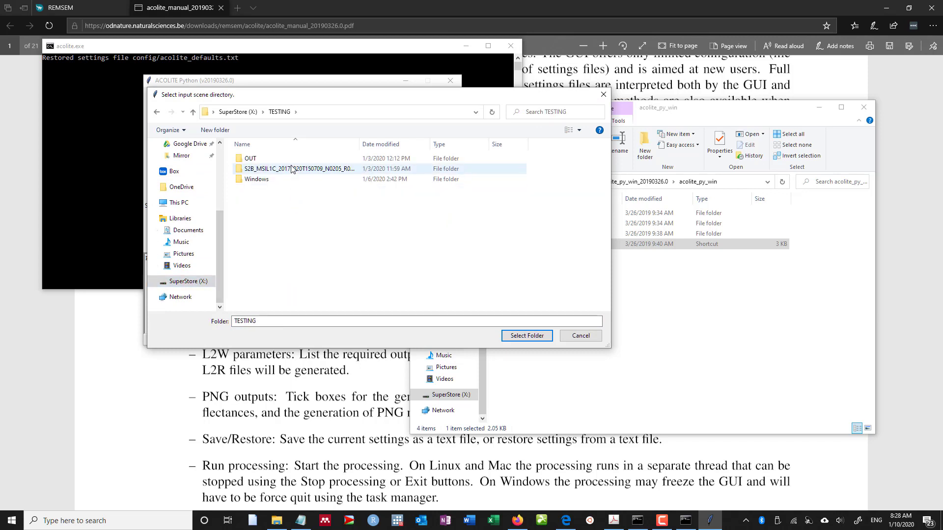
pyautogui.moveTo(359, 143); pyautogui.dragTo(484, 168)
pyautogui.click(456, 168)
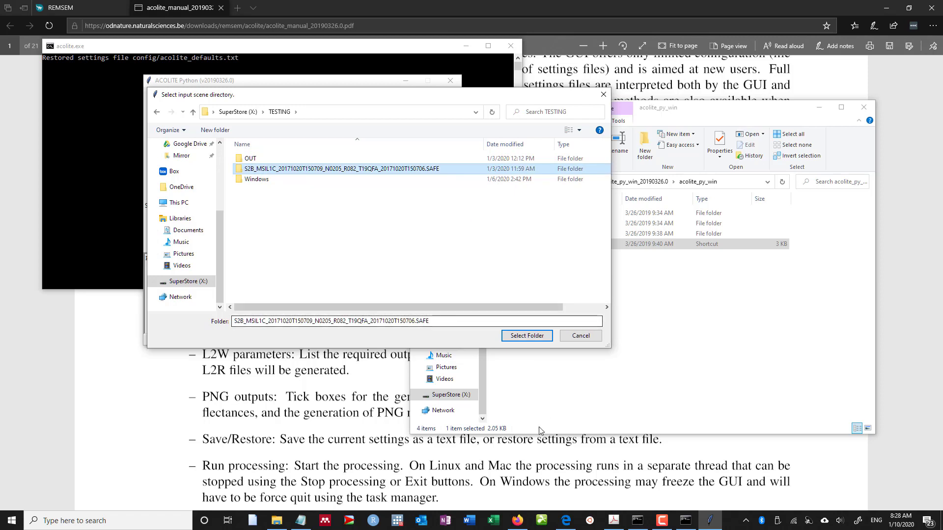
# Step: Move the other Explorer window up to TESTING and confirm the .SAFE folder as input
pyautogui.click(277, 521)
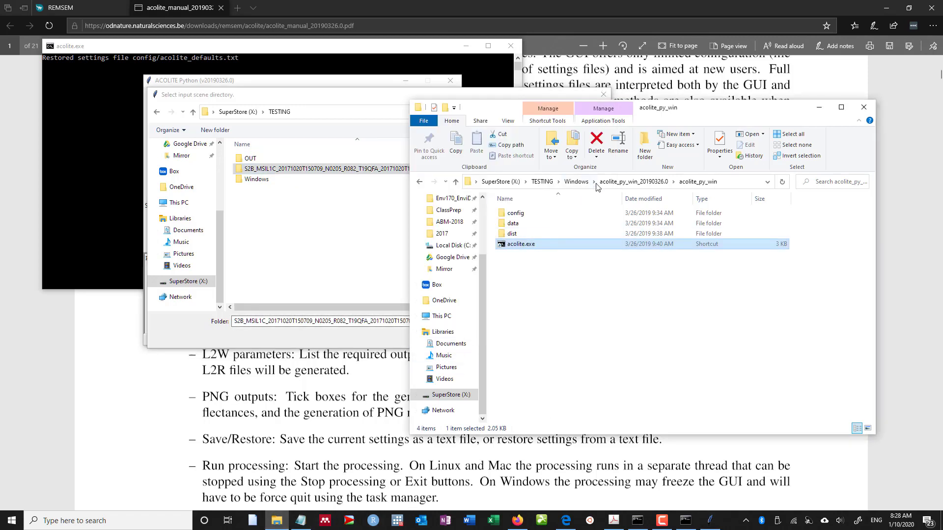
pyautogui.click(626, 182)
pyautogui.click(580, 183)
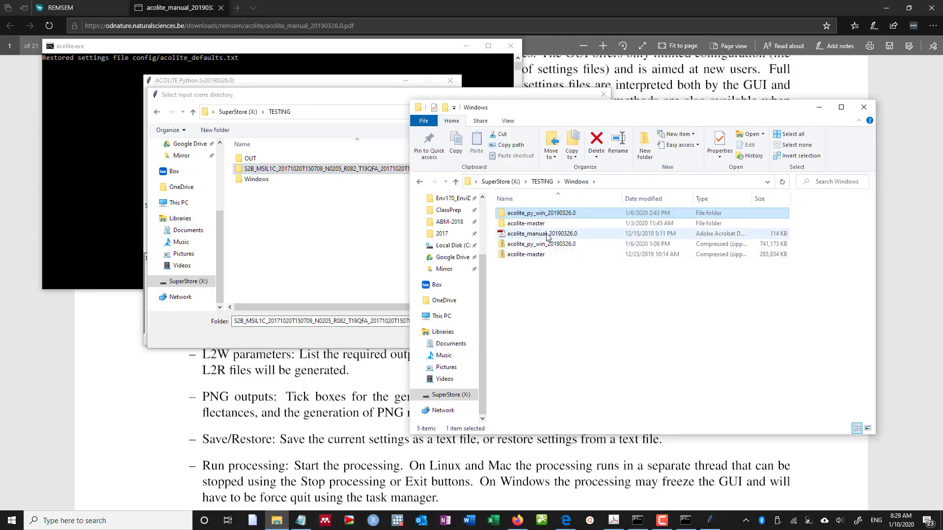
pyautogui.click(542, 182)
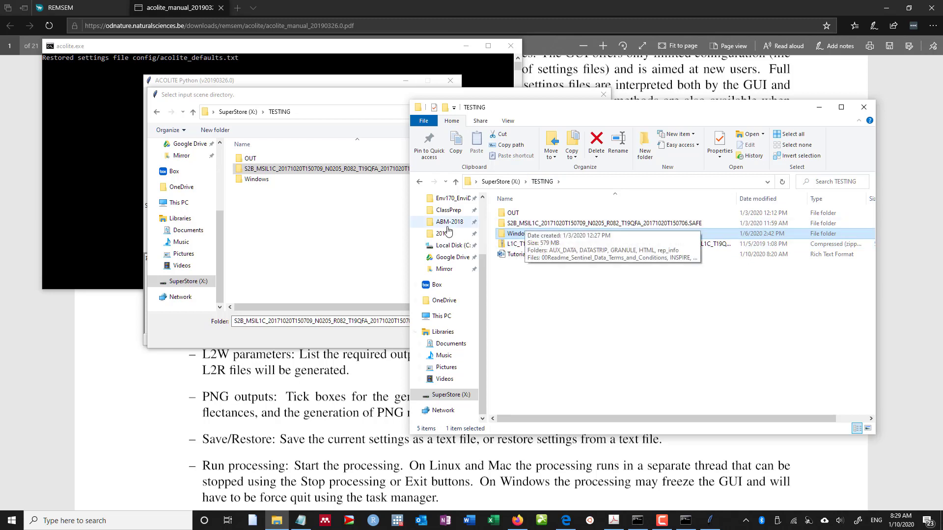
pyautogui.click(380, 107)
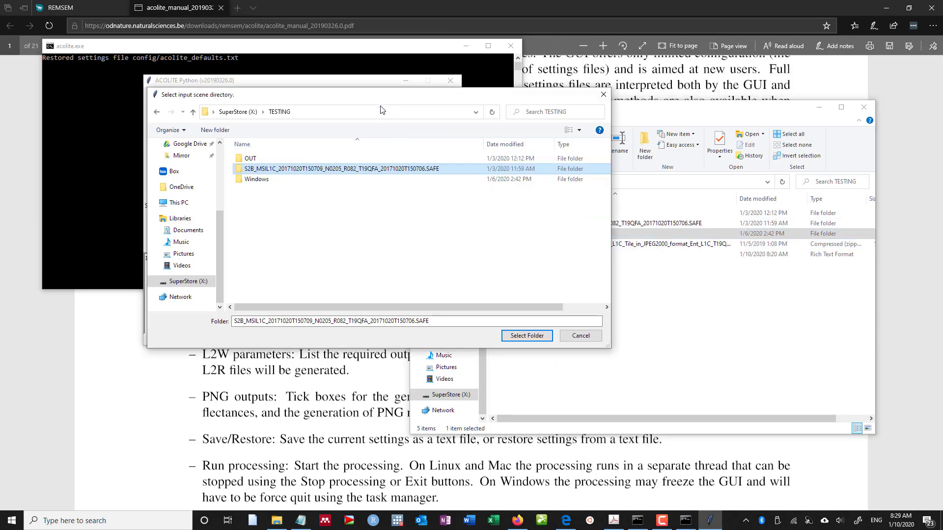
pyautogui.click(527, 336)
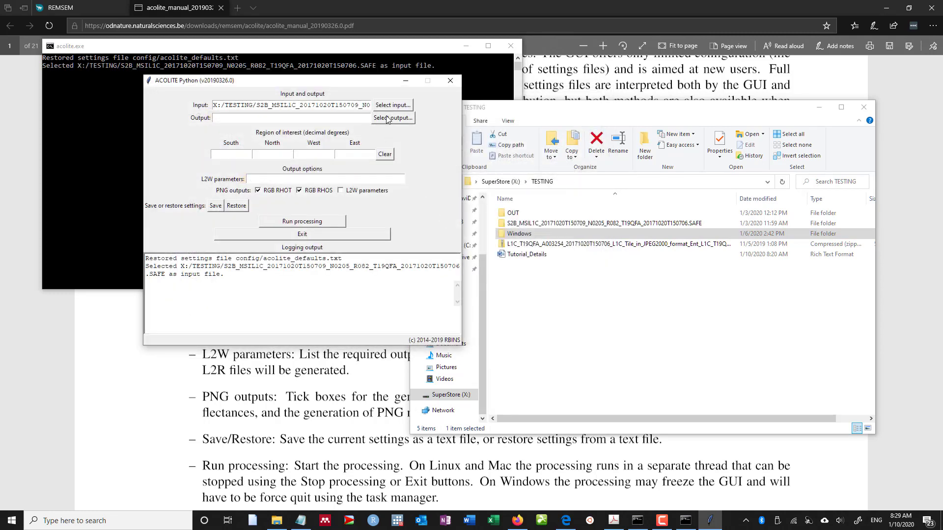
# Step: Pick the OUT folder in TESTING in the output folder chooser
pyautogui.click(387, 119)
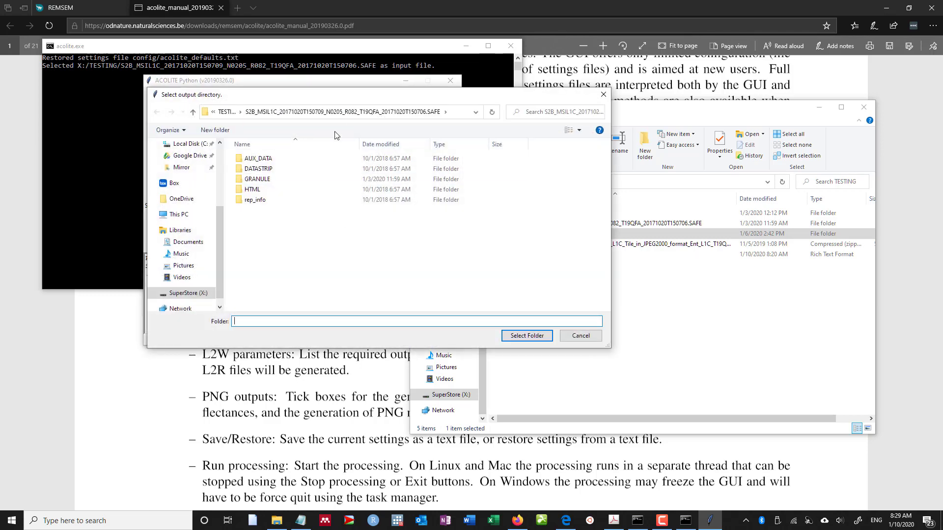
pyautogui.click(235, 111)
pyautogui.click(270, 158)
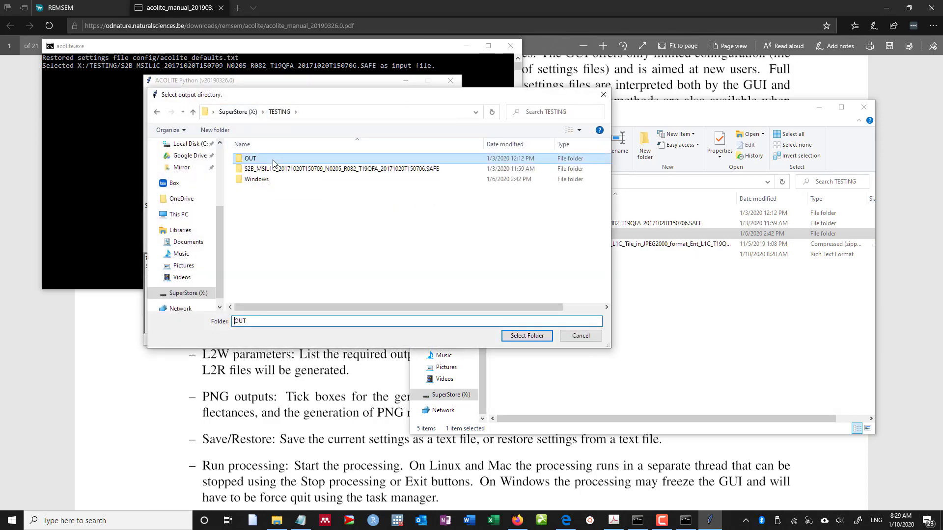
# Step: Confirm X:/TESTING/OUT as output and save the settings there as acolite_python_settings.txt
pyautogui.click(528, 339)
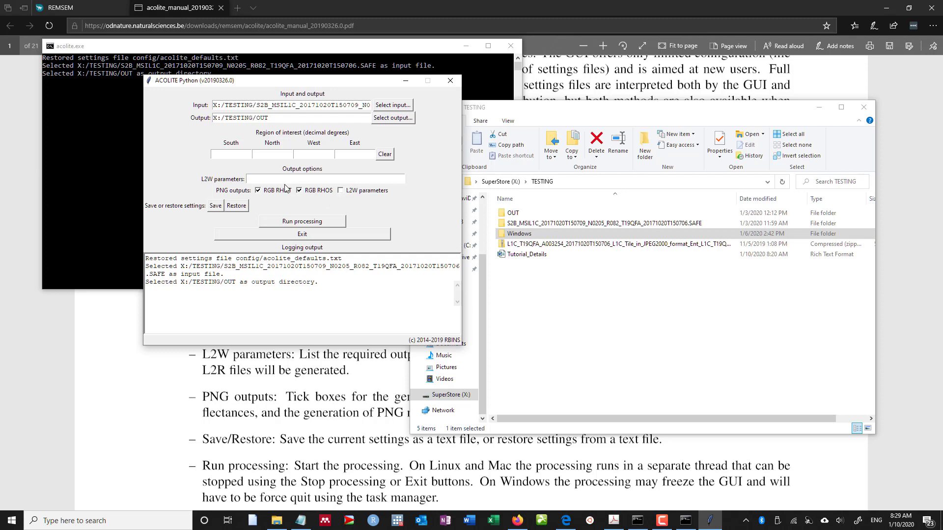
pyautogui.click(216, 206)
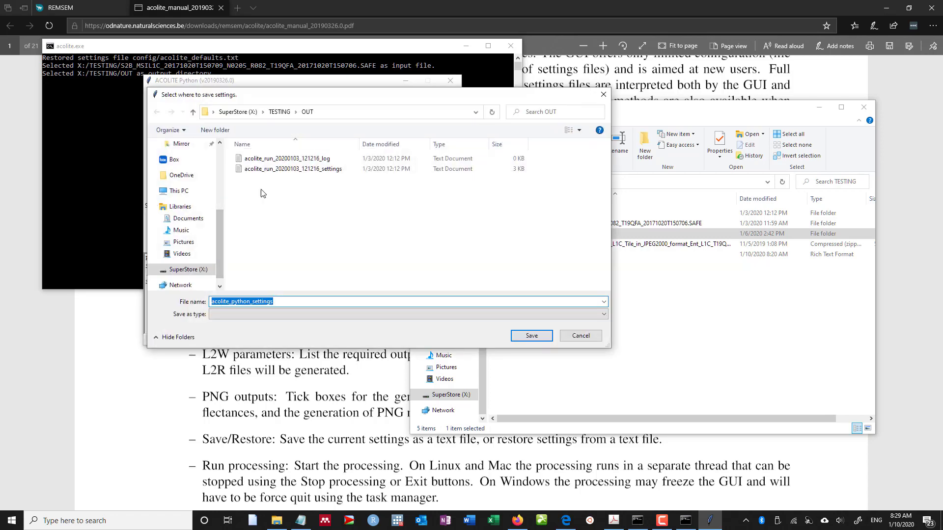
pyautogui.click(531, 335)
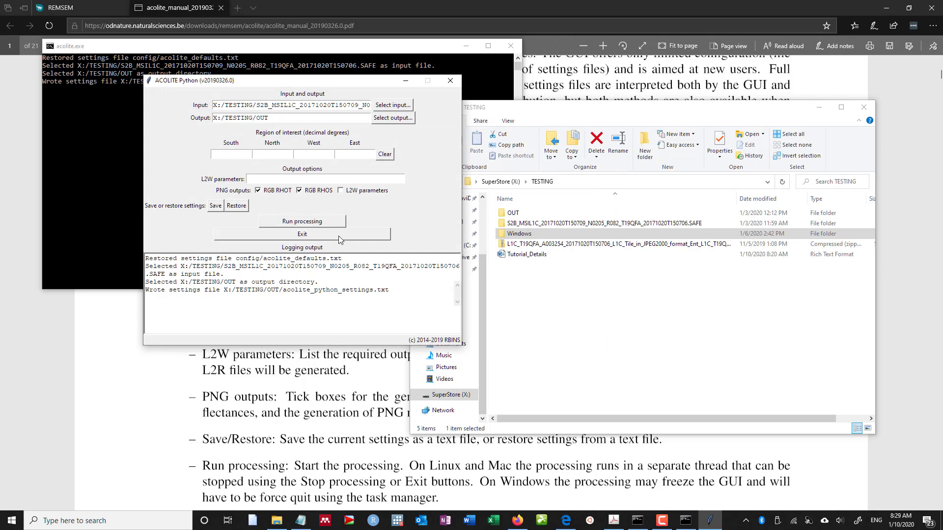
pyautogui.moveTo(329, 82); pyautogui.dragTo(433, 95)
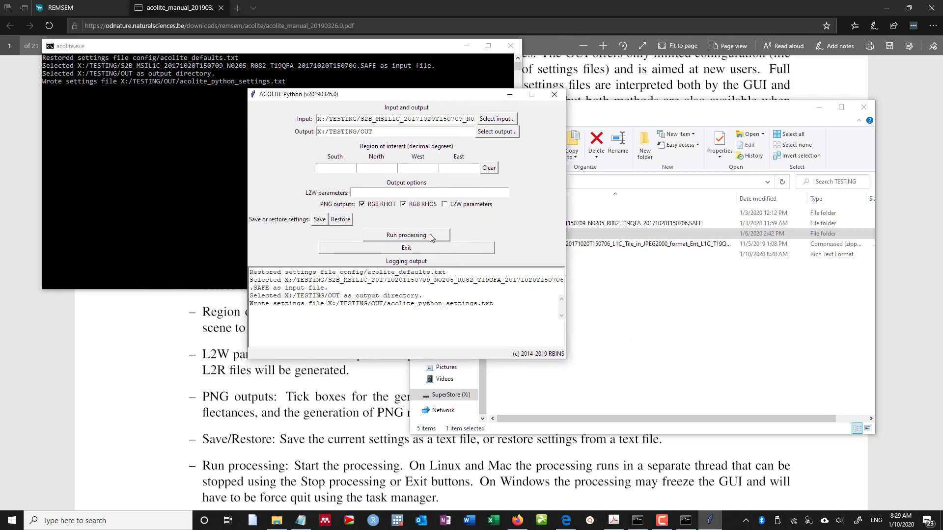
# Step: Run processing and watch the console log band B1 being written to the L1R NC file
pyautogui.click(433, 236)
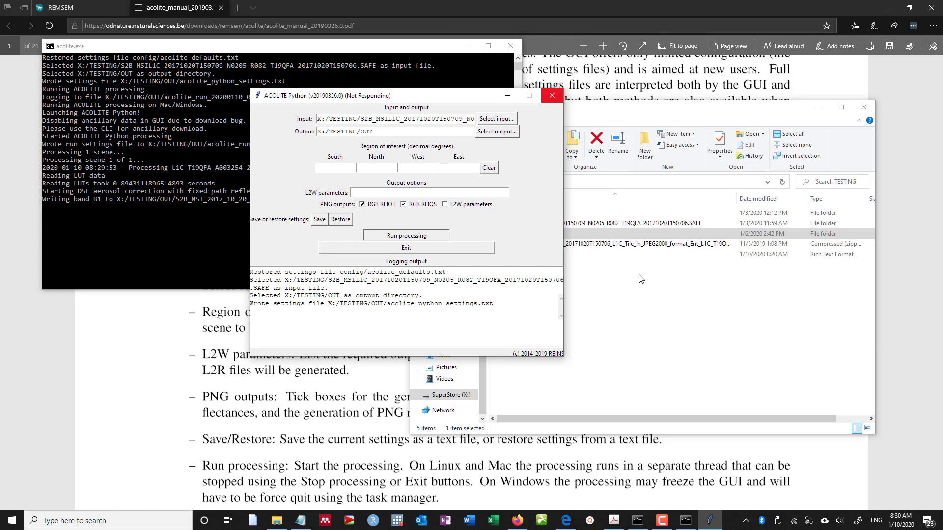
pyautogui.click(672, 338)
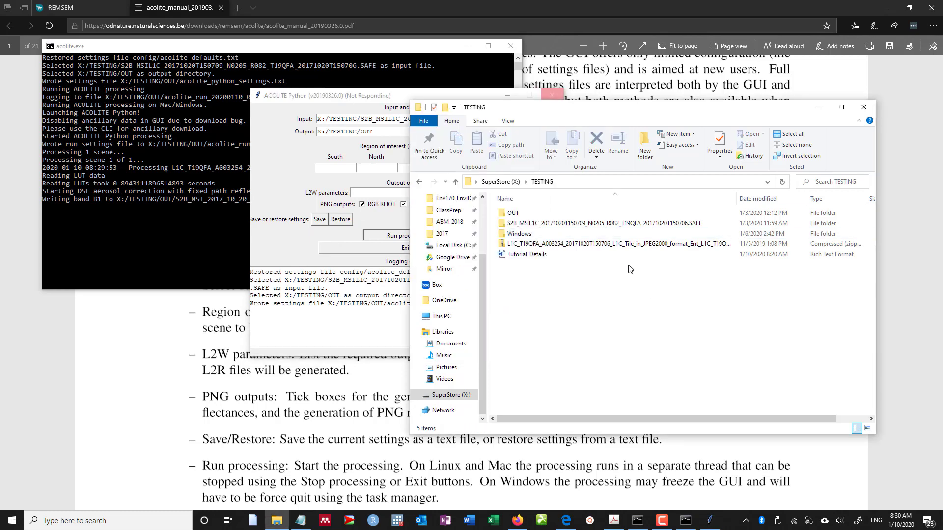
pyautogui.click(395, 131)
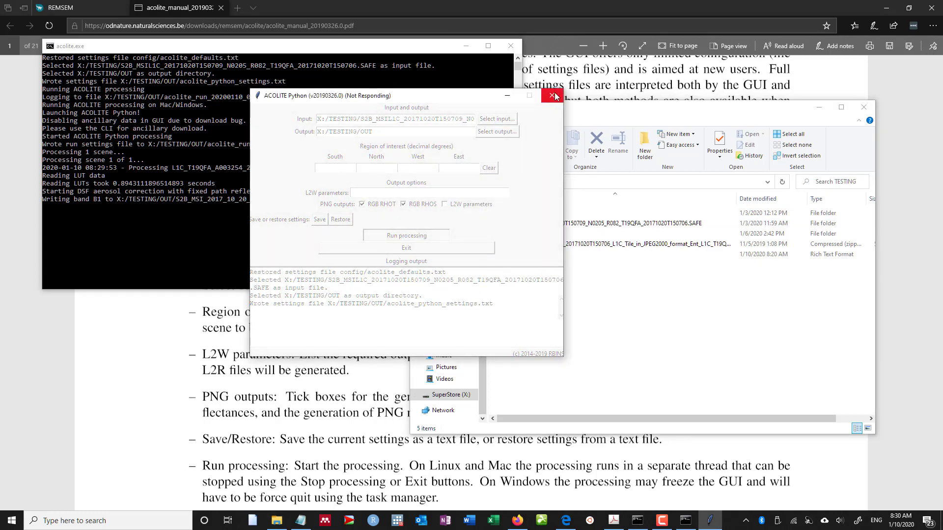
pyautogui.click(449, 75)
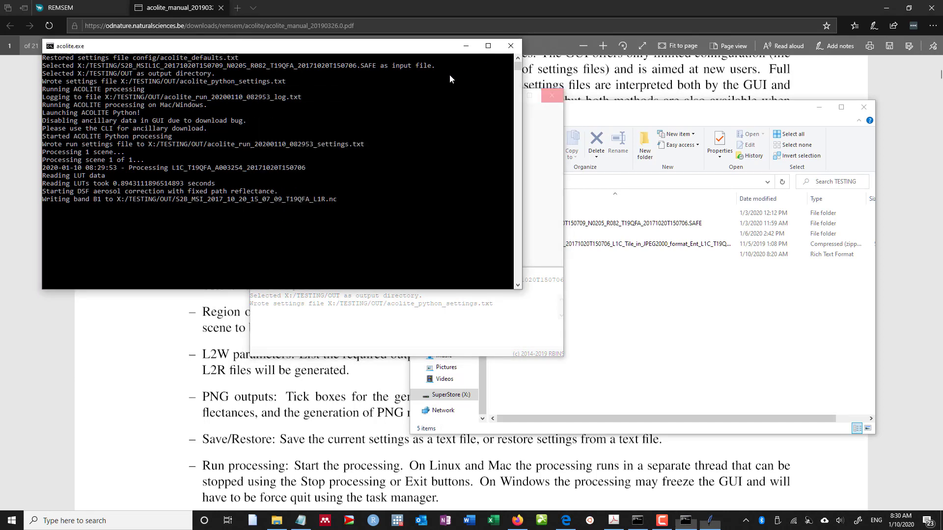
# Step: Force-close the frozen ACOLITE and delete the partial L1R NC file from OUT
pyautogui.click(532, 298)
pyautogui.click(403, 238)
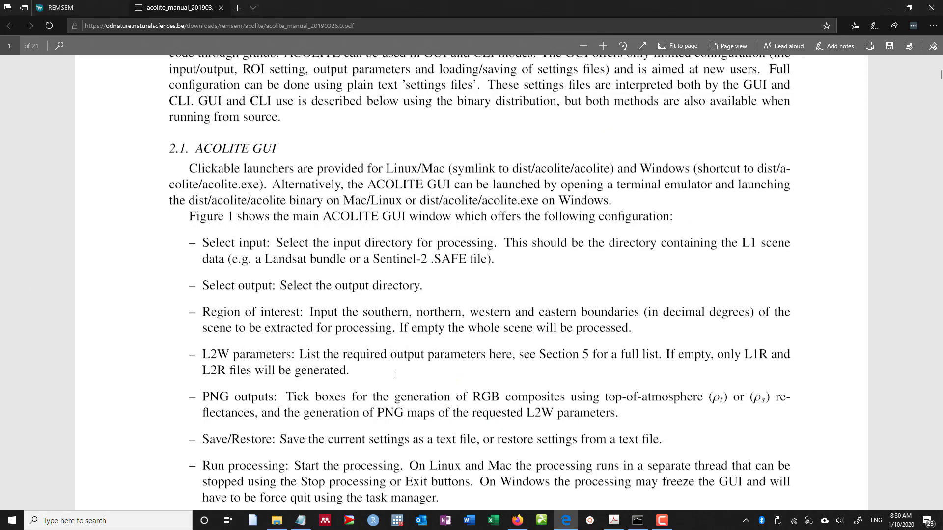
pyautogui.click(637, 521)
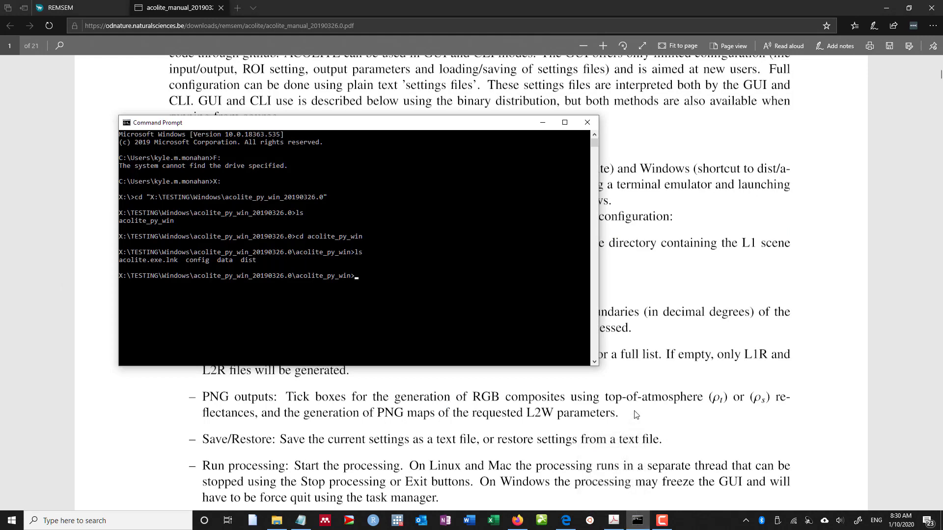
pyautogui.click(276, 520)
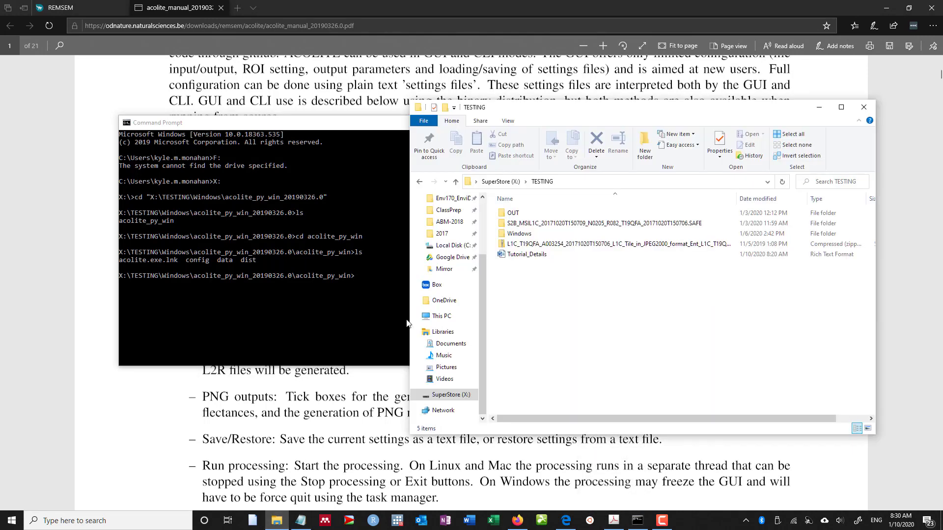
pyautogui.doubleClick(512, 212)
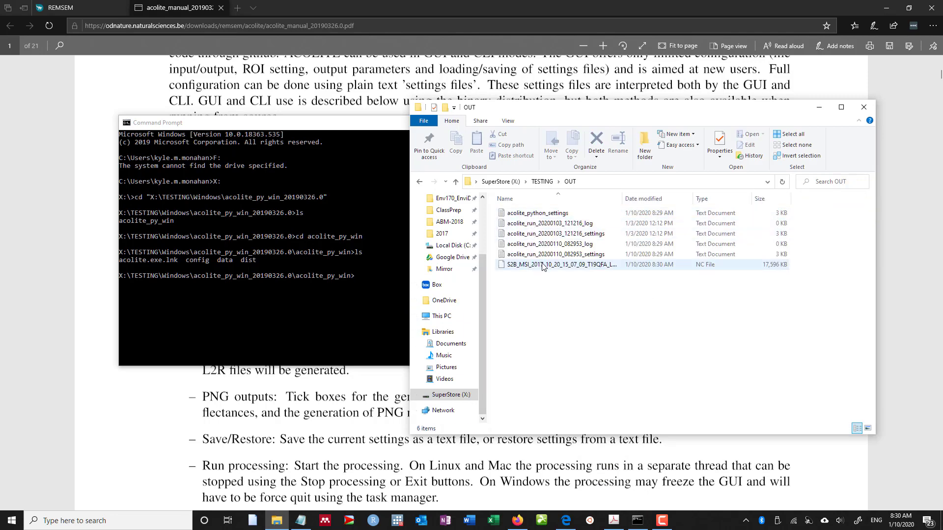
pyautogui.rightClick(629, 264)
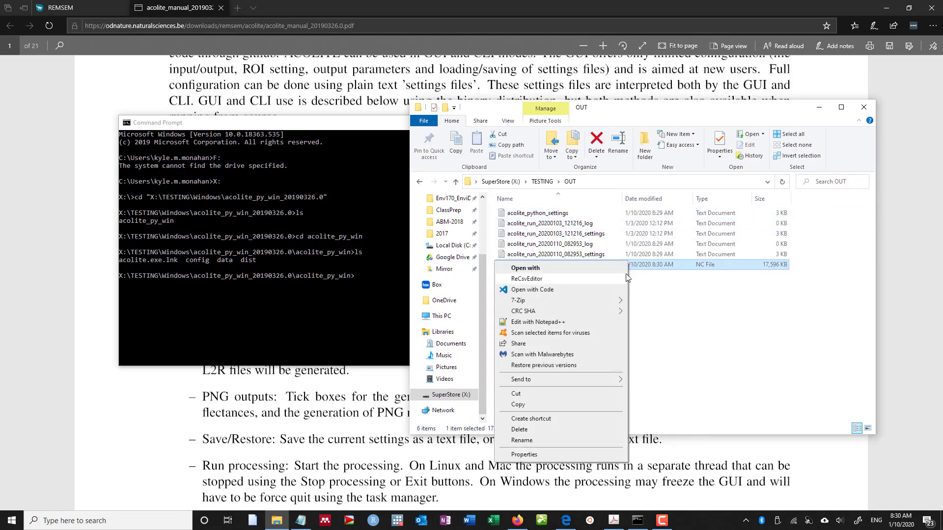
pyautogui.click(572, 431)
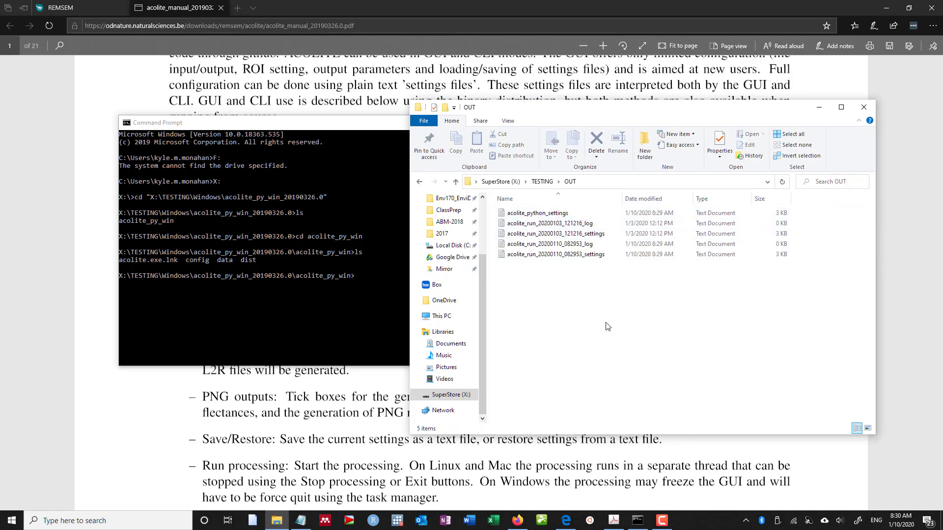
# Step: View the empty log and the settings file in Notepad, then close the OUT folder
pyautogui.doubleClick(577, 244)
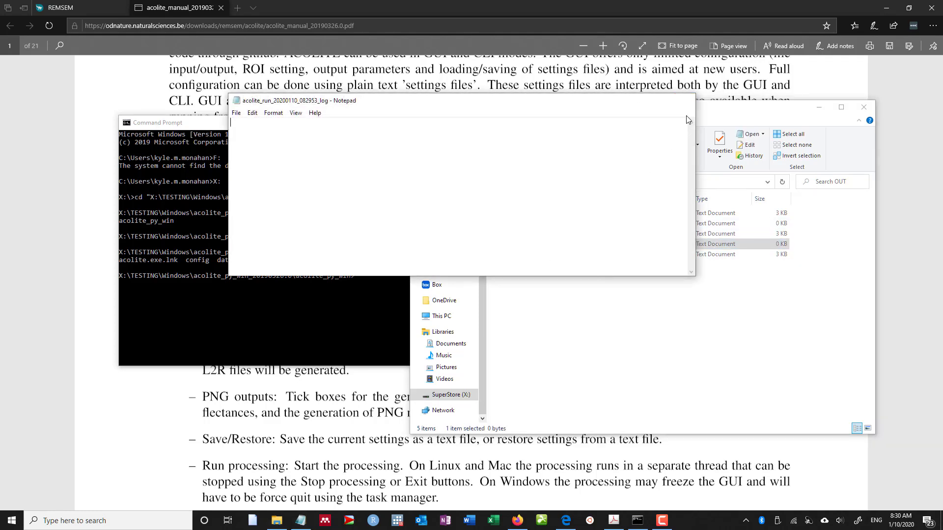
pyautogui.click(684, 100)
pyautogui.doubleClick(565, 254)
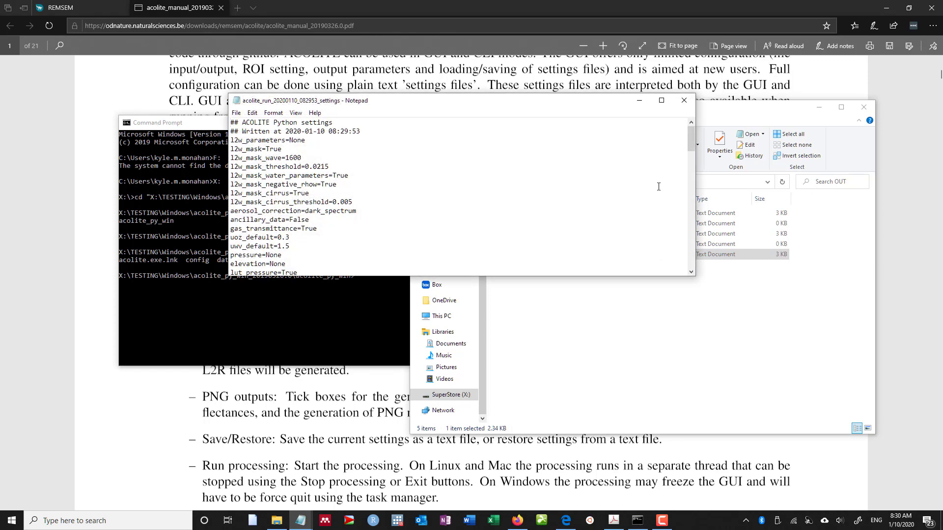
pyautogui.click(683, 100)
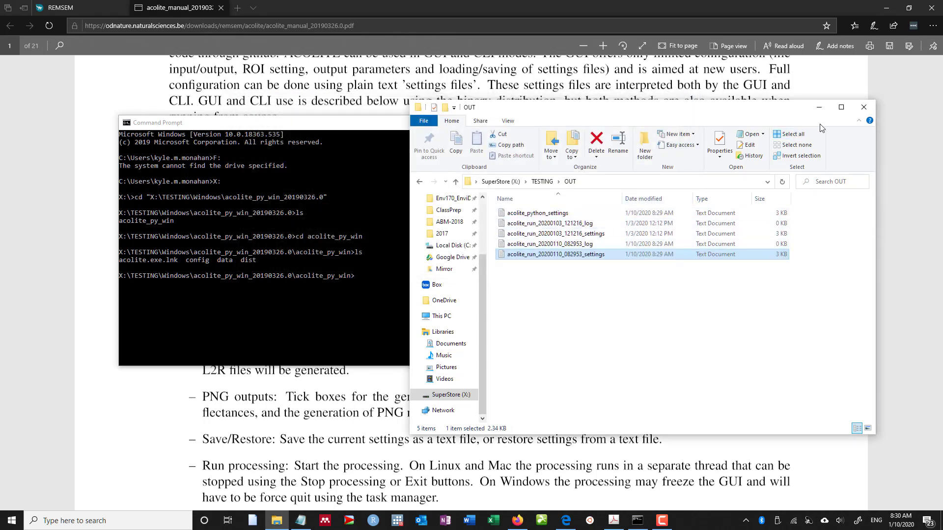
pyautogui.click(864, 107)
# Step: Scroll the manual to the 2.2 ACOLITE CLI example command and place Command Prompt beside it
pyautogui.click(543, 397)
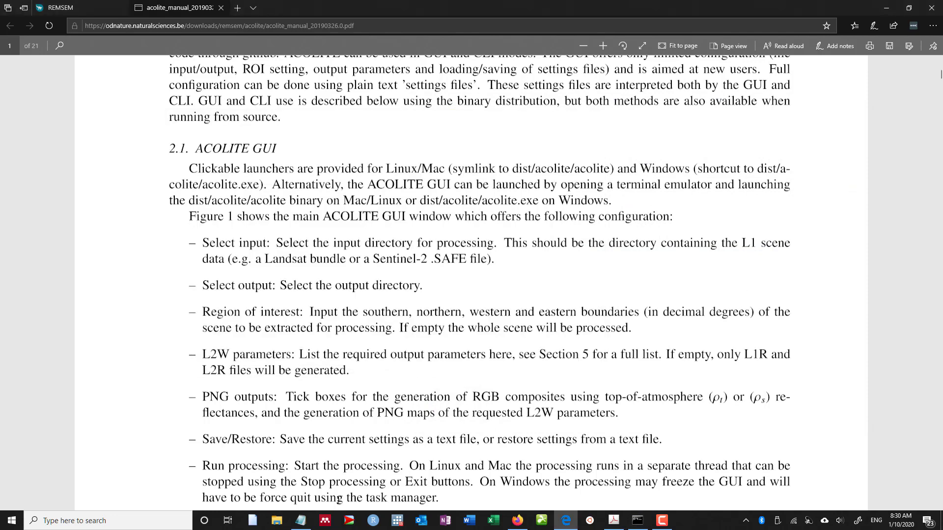
pyautogui.click(637, 520)
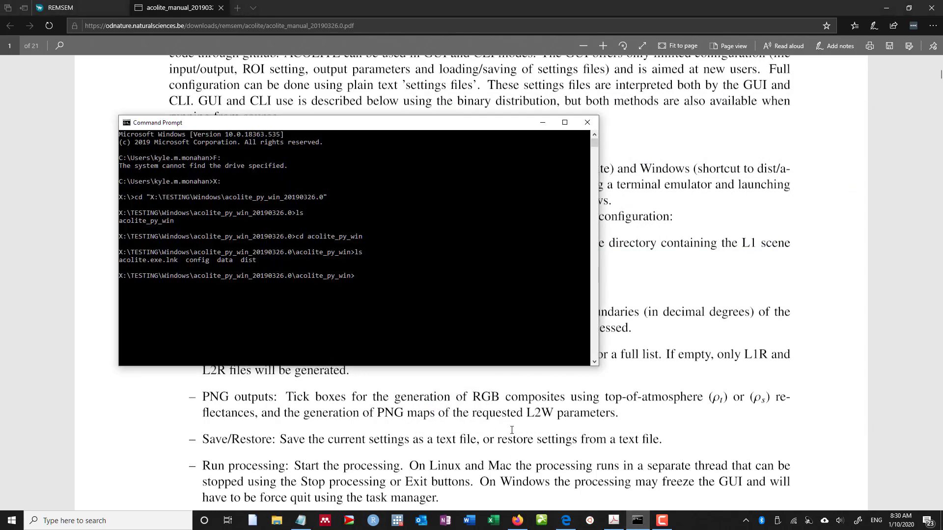
pyautogui.click(364, 452)
pyautogui.scroll(-20, 357, 442)
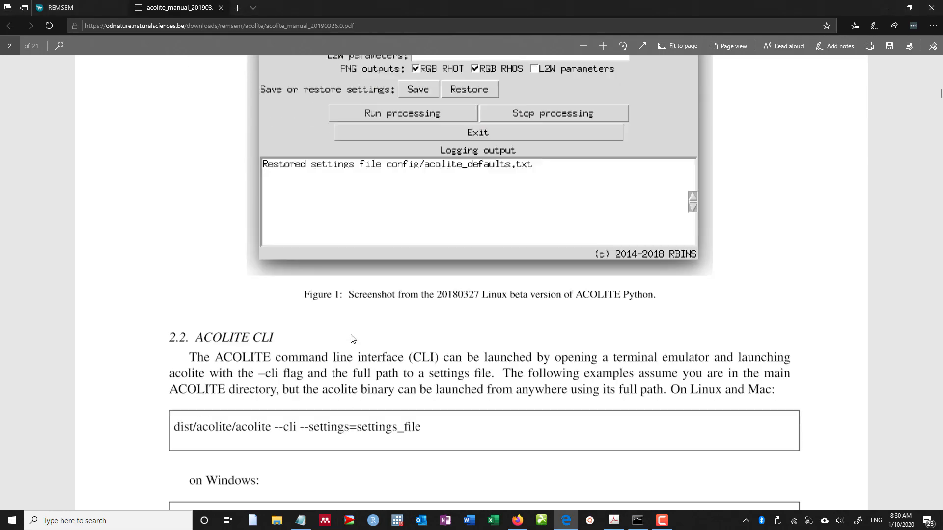
pyautogui.scroll(-2, 351, 338)
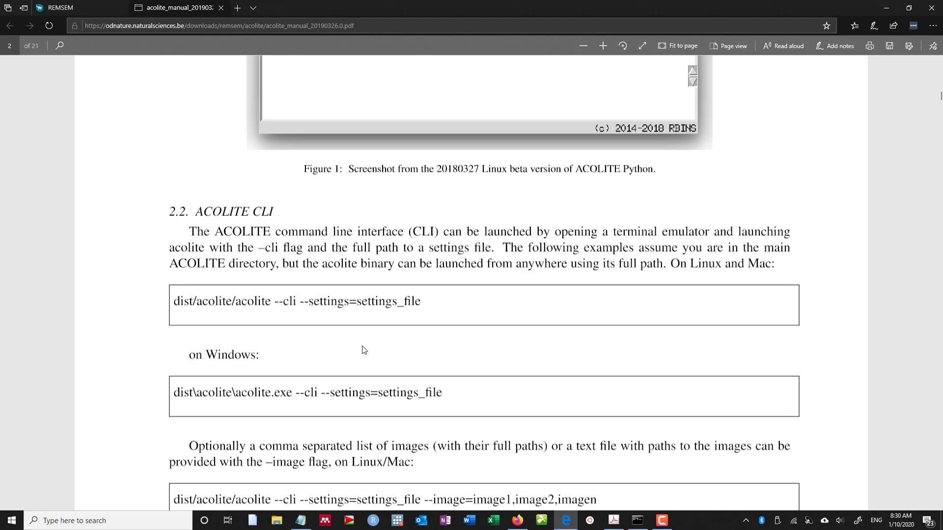
pyautogui.moveTo(175, 305); pyautogui.dragTo(403, 324)
pyautogui.click(522, 300)
pyautogui.click(637, 521)
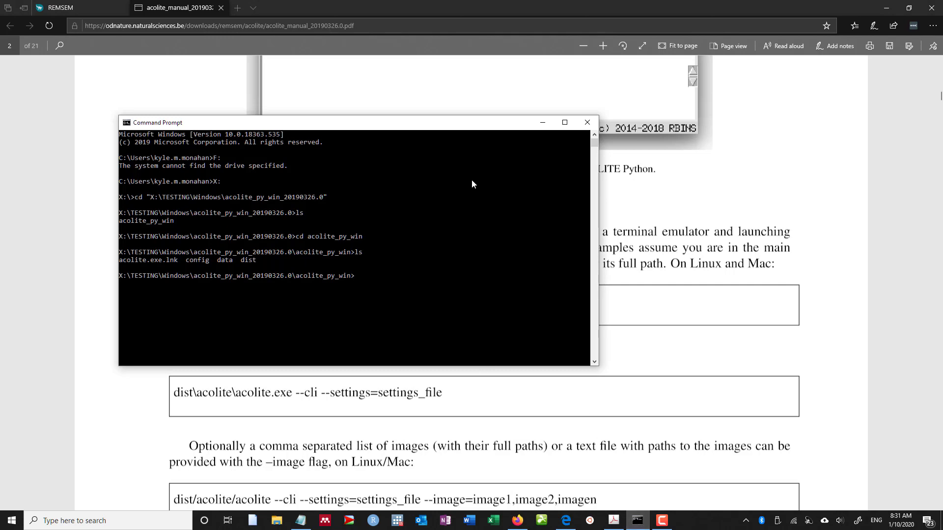
pyautogui.moveTo(444, 126); pyautogui.dragTo(709, 126)
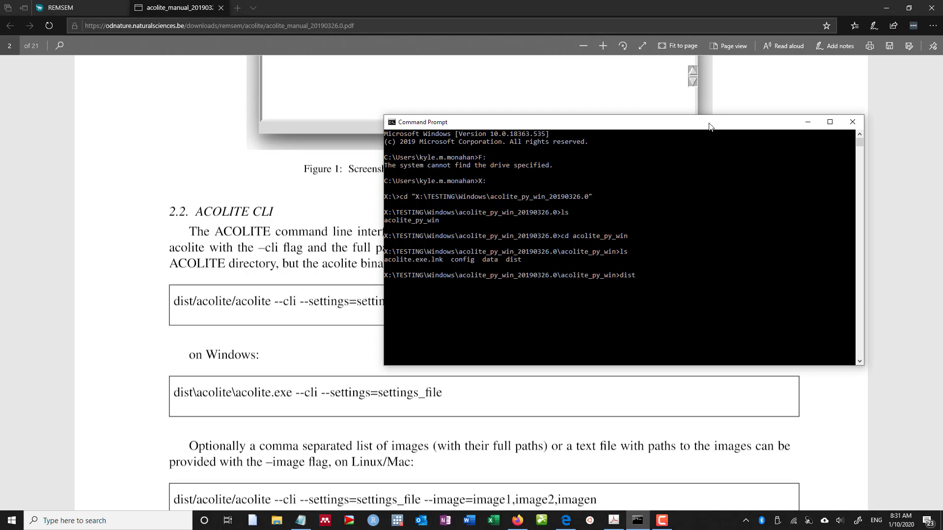
# Step: Run dist/acolite/acolite --cli in Command Prompt using Tab completion
pyautogui.press('Tab')
pyautogui.press('BackSpace')
pyautogui.press('BackSpace')
pyautogui.press('BackSpace')
pyautogui.press('BackSpace')
pyautogui.press('BackSpace')
pyautogui.press('BackSpace')
pyautogui.press('BackSpace')
pyautogui.press('BackSpace')
pyautogui.press('BackSpace')
pyautogui.press('BackSpace')
pyautogui.press('BackSpace')
pyautogui.press('BackSpace')
pyautogui.press('BackSpace')
pyautogui.press('BackSpace')
pyautogui.press('Tab')
pyautogui.press('BackSpace')
pyautogui.press('BackSpace')
pyautogui.press('BackSpace')
pyautogui.press('BackSpace')
pyautogui.press('BackSpace')
pyautogui.press('BackSpace')
pyautogui.press('BackSpace')
pyautogui.press('BackSpace')
pyautogui.press('BackSpace')
pyautogui.press('BackSpace')
pyautogui.press('BackSpace')
pyautogui.press('BackSpace')
pyautogui.press('BackSpace')
pyautogui.press('BackSpace')
pyautogui.press('BackSpace')
pyautogui.press('BackSpace')
pyautogui.press('BackSpace')
pyautogui.press('BackSpace')
pyautogui.press('BackSpace')
pyautogui.write('dist/ac')
pyautogui.press('Tab')
pyautogui.press('BackSpace')
pyautogui.press('BackSpace')
pyautogui.press('BackSpace')
pyautogui.press('Tab')
pyautogui.press('BackSpace')
pyautogui.press('BackSpace')
pyautogui.press('BackSpace')
pyautogui.press('Return')
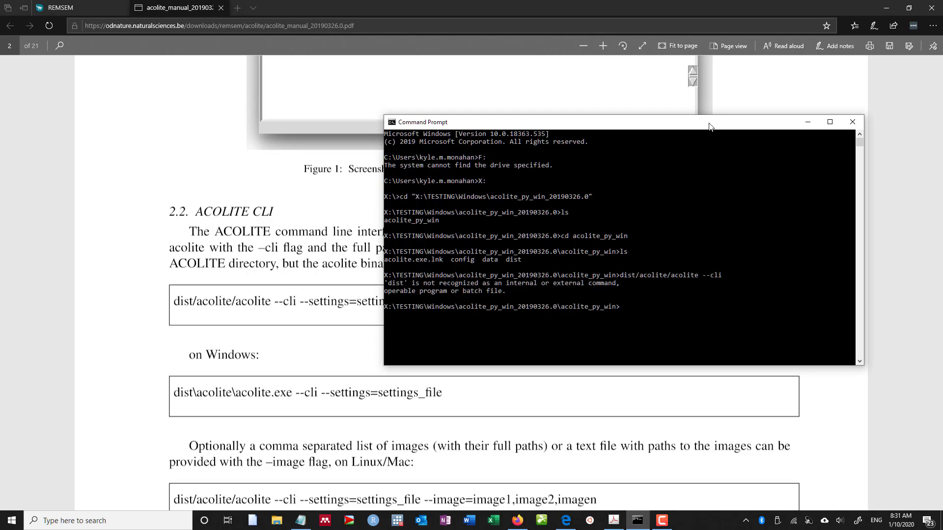
# Step: Rerun the command as dist\acolite\acolite --cli with backslashes, getting 'No settings file given.'
pyautogui.press('Up')
pyautogui.press('BackSpace')
pyautogui.press('BackSpace')
pyautogui.write('\\')
pyautogui.press('BackSpace')
pyautogui.write('\\acolite\\acolite --cli')
pyautogui.press('Return')
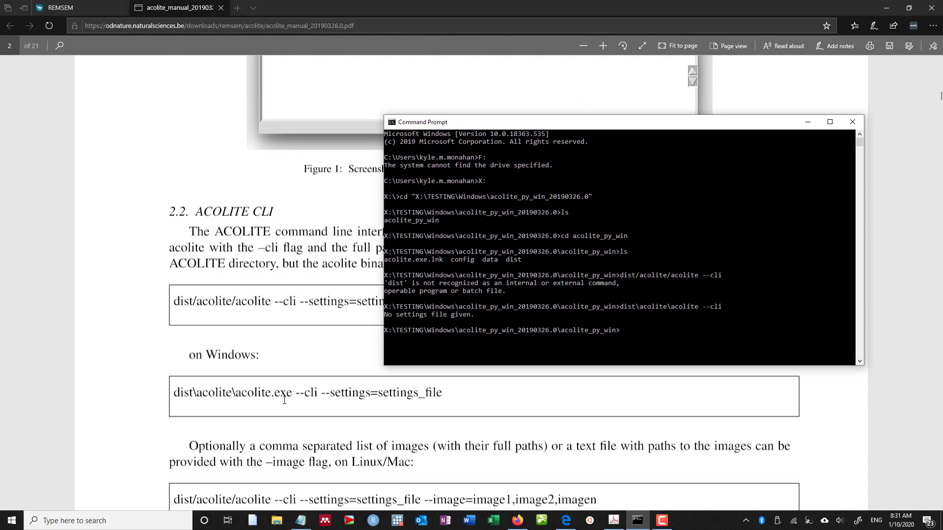
# Step: Recall the command and change it to dist\acolite\acolite.exe --cli --settings
pyautogui.press('Up')
pyautogui.press('Left')
pyautogui.press('Left')
pyautogui.press('Left')
pyautogui.press('Left')
pyautogui.press('Left')
pyautogui.press('Left')
pyautogui.write('.exe --cli --settings')
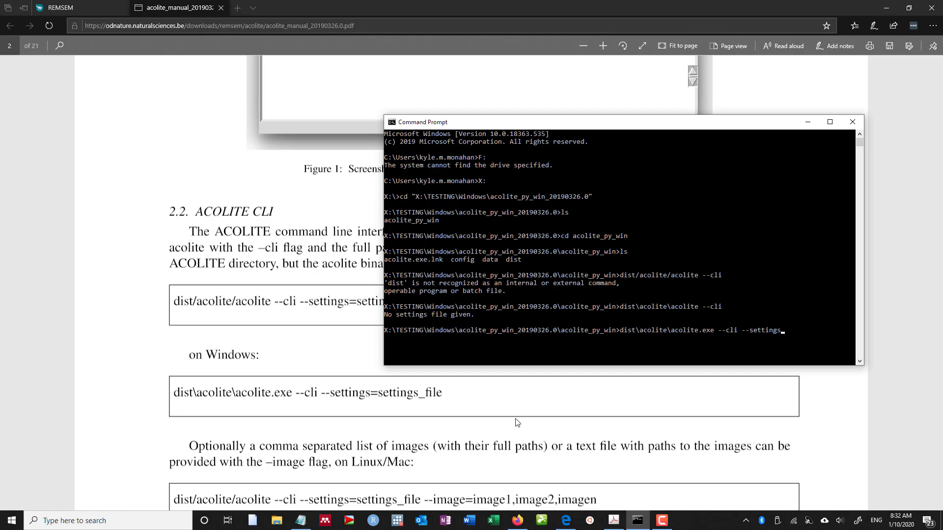
# Step: Open SuperStore (X:) > TESTING > OUT in File Explorer and right-click the 20200103 settings file
pyautogui.click(284, 525)
pyautogui.scroll(-2, 488, 442)
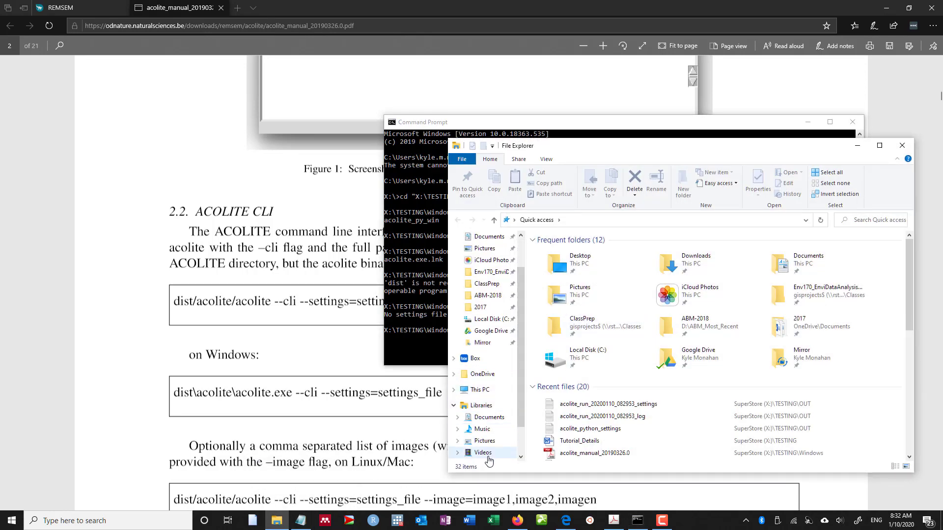
pyautogui.scroll(-1, 489, 460)
pyautogui.click(488, 434)
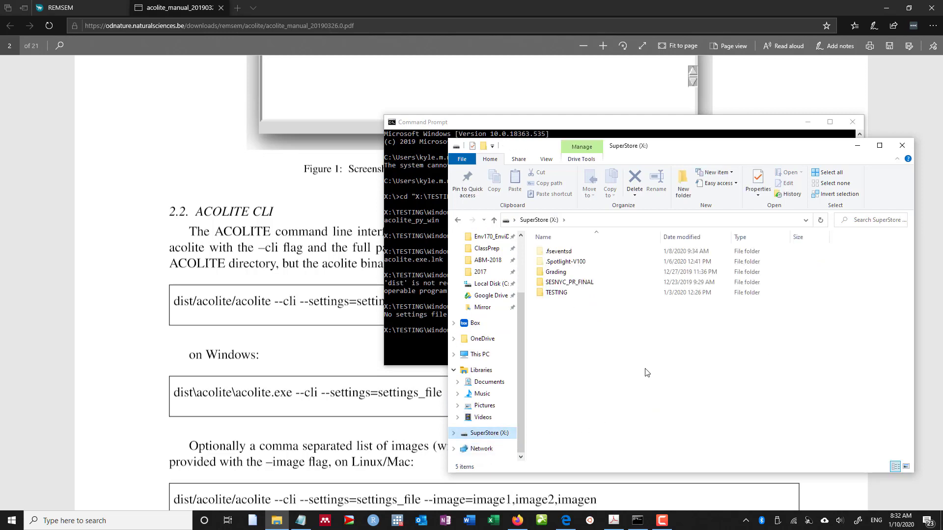
pyautogui.doubleClick(574, 294)
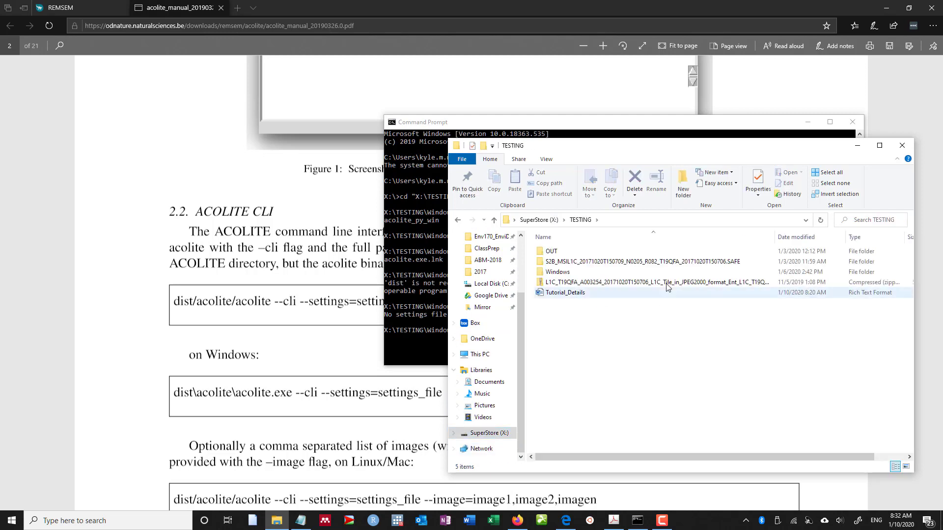
pyautogui.doubleClick(574, 252)
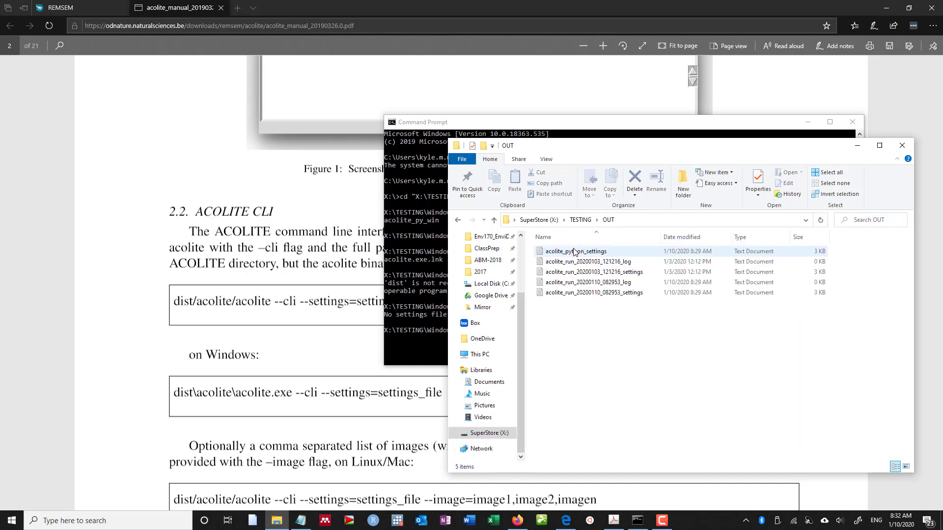
pyautogui.click(640, 273)
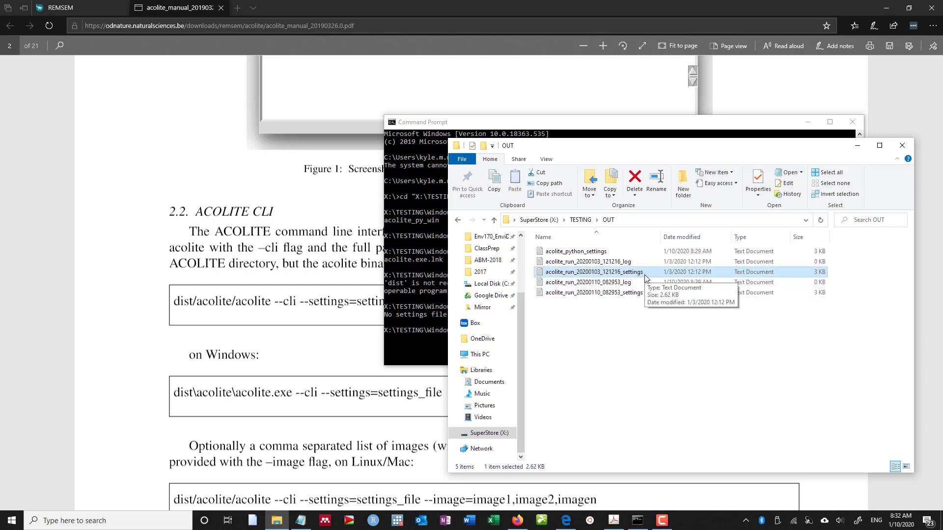
pyautogui.keyDown('shift'); pyautogui.rightClick(646, 276); pyautogui.keyUp('shift')
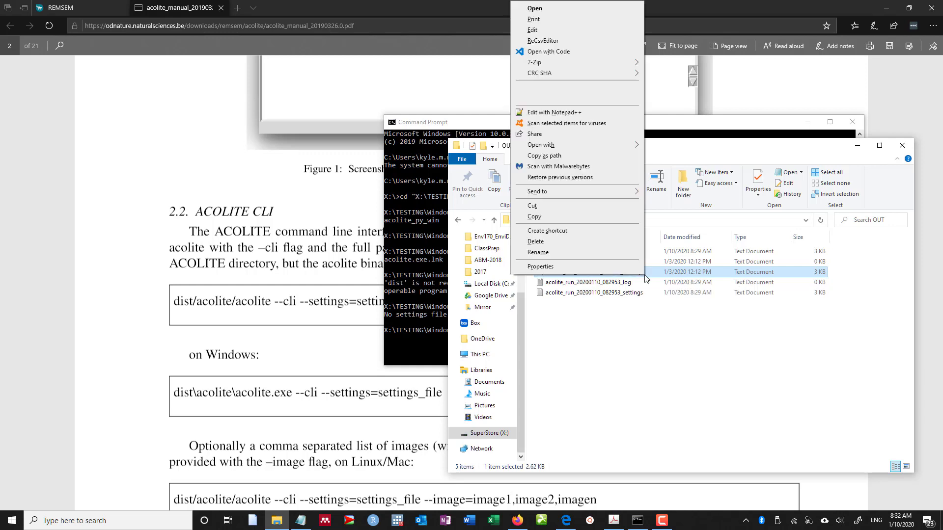
# Step: Paste the 20200103 settings path after --settings, join it with =, then erase the path
pyautogui.click(576, 161)
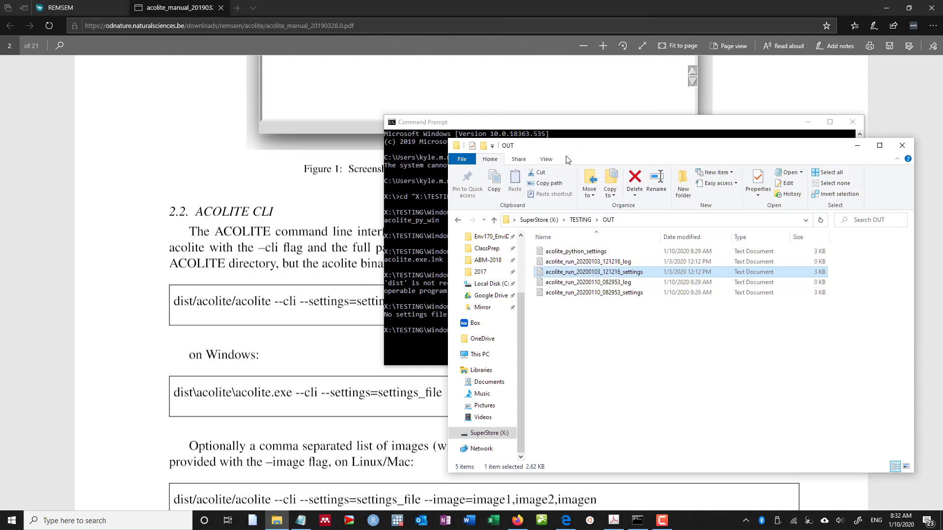
pyautogui.click(432, 291)
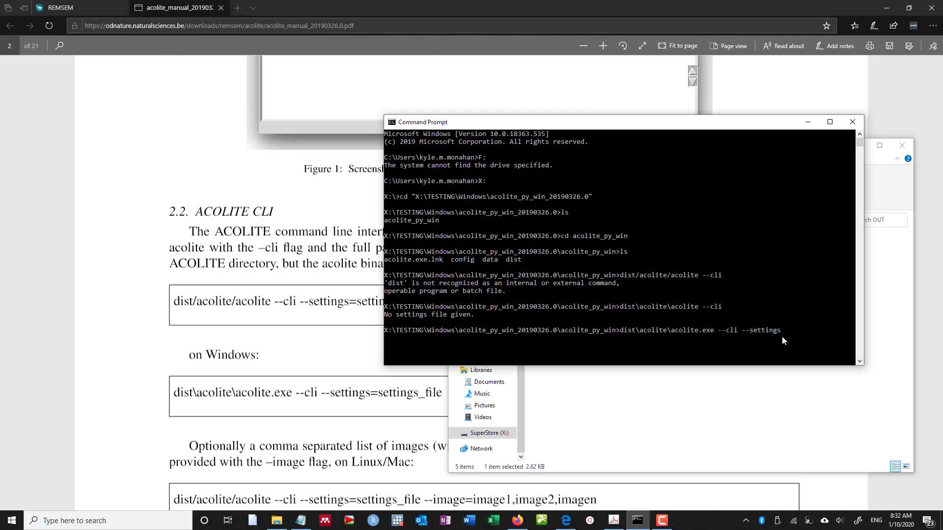
pyautogui.hotkey('ctrl', 'v')
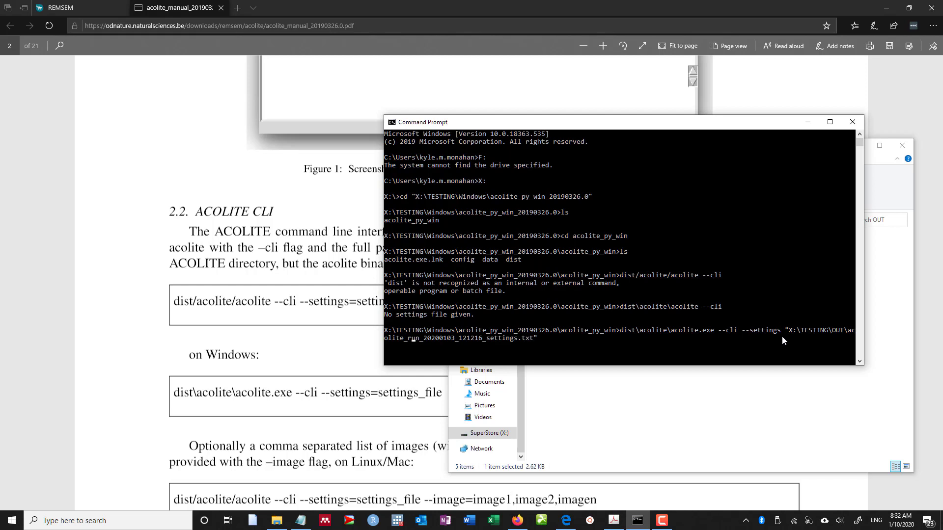
pyautogui.press('BackSpace')
pyautogui.press('BackSpace')
pyautogui.write('=')
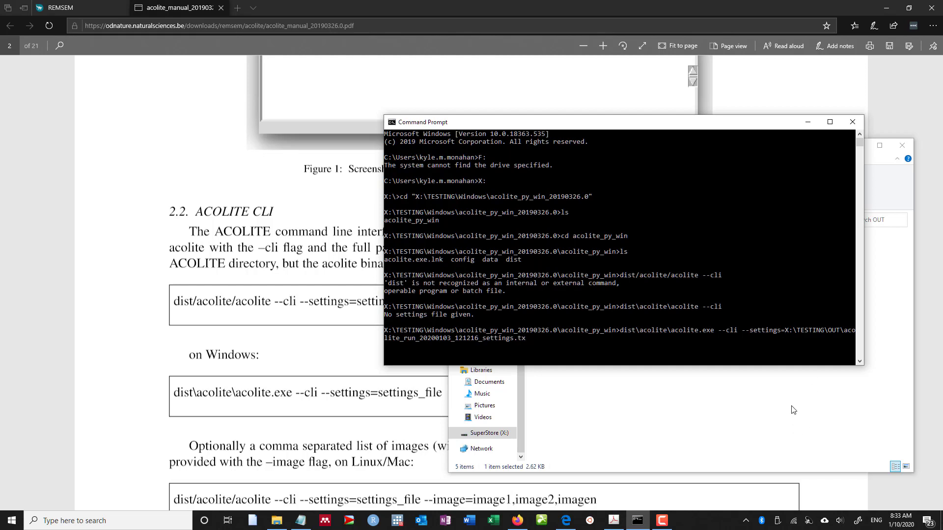
pyautogui.press('BackSpace')
pyautogui.press('BackSpace')
pyautogui.press('BackSpace')
pyautogui.press('BackSpace')
pyautogui.press('BackSpace')
pyautogui.press('BackSpace')
pyautogui.press('BackSpace')
pyautogui.press('BackSpace')
pyautogui.press('BackSpace')
pyautogui.press('BackSpace')
pyautogui.press('BackSpace')
pyautogui.press('BackSpace')
pyautogui.press('BackSpace')
pyautogui.press('BackSpace')
pyautogui.press('BackSpace')
pyautogui.press('BackSpace')
pyautogui.press('BackSpace')
pyautogui.press('BackSpace')
pyautogui.press('BackSpace')
pyautogui.press('BackSpace')
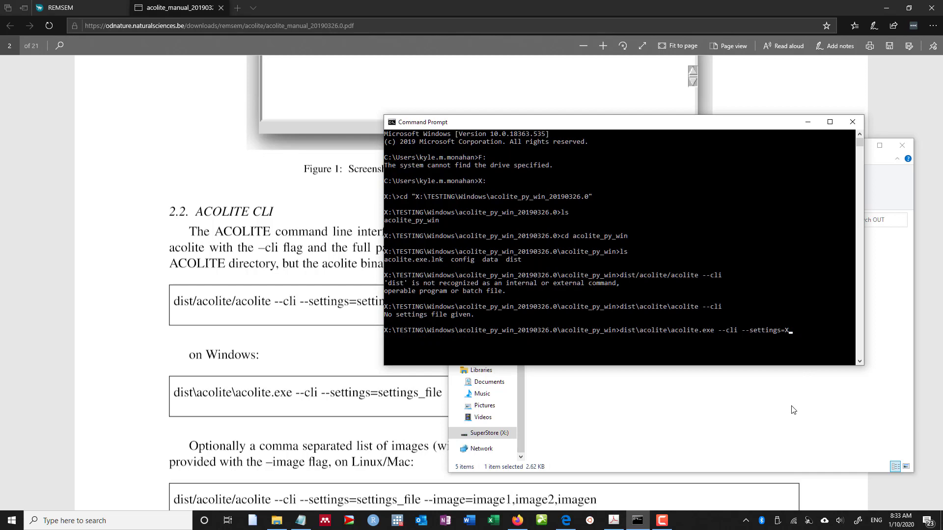
# Step: Run ACOLITE with --settings= set to the acolite_run_20200110_082953_settings.txt path
pyautogui.click(793, 410)
pyautogui.click(658, 294)
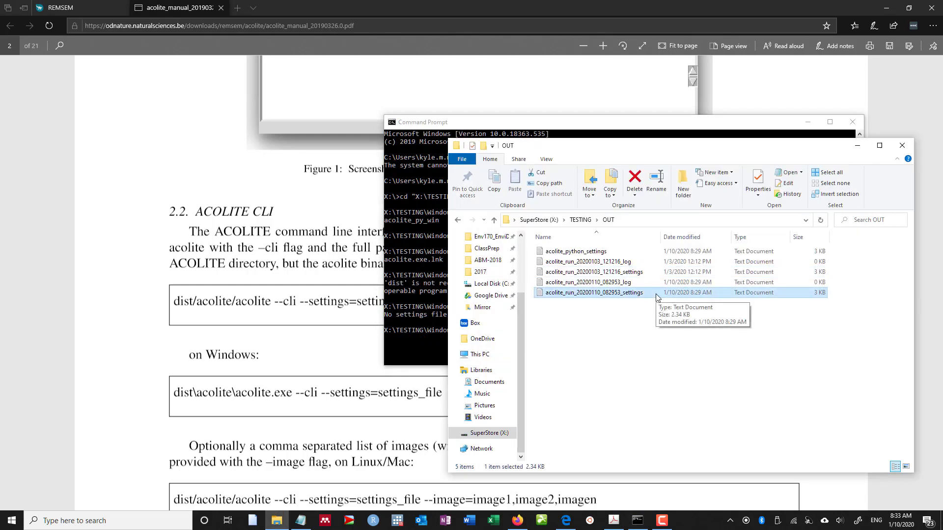
pyautogui.keyDown('shift'); pyautogui.rightClick(655, 297); pyautogui.keyUp('shift')
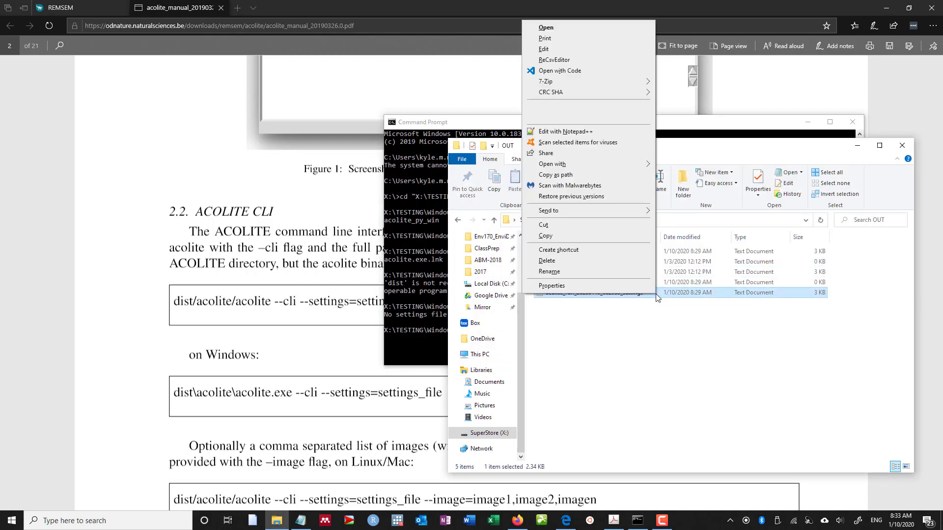
pyautogui.click(565, 175)
pyautogui.hotkey('alt', 'Tab')
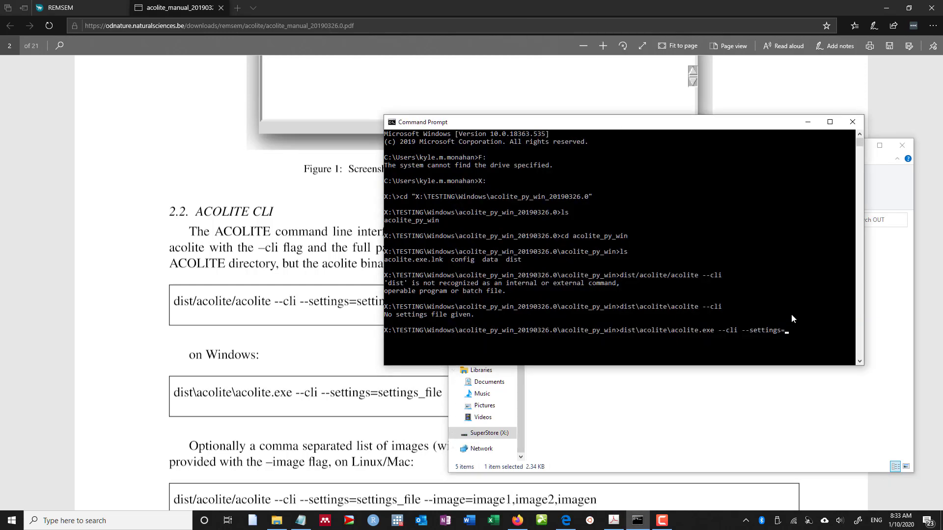
pyautogui.hotkey('ctrl', 'v')
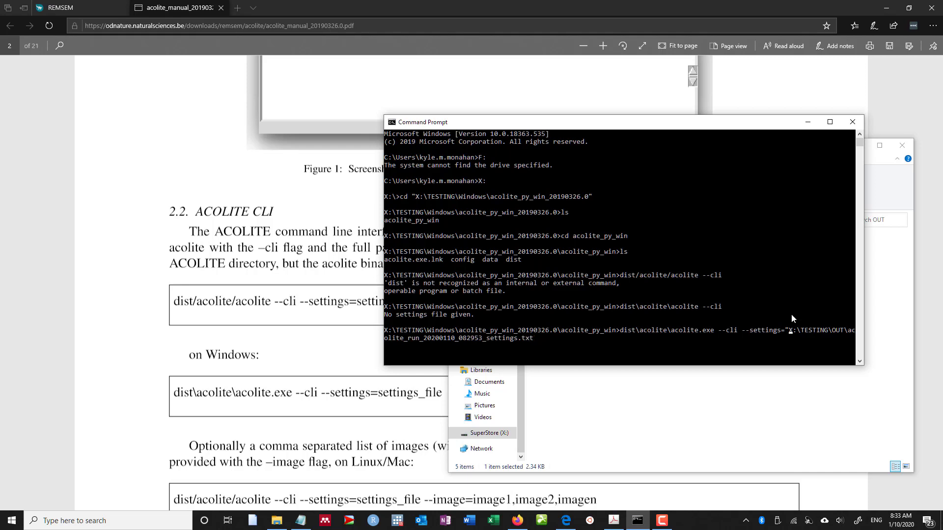
pyautogui.press('BackSpace')
pyautogui.press('Return')
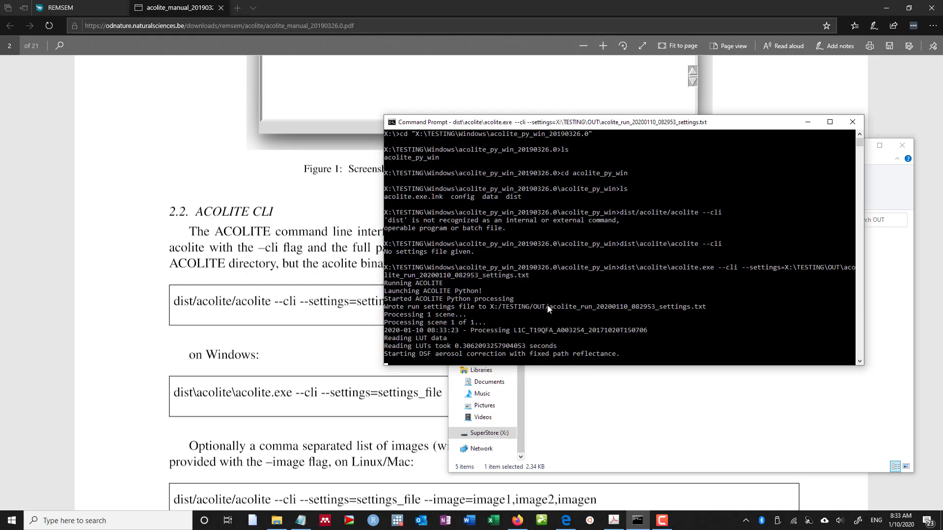
# Step: Review the manual's --image=image1,image2,imagen example
pyautogui.click(769, 389)
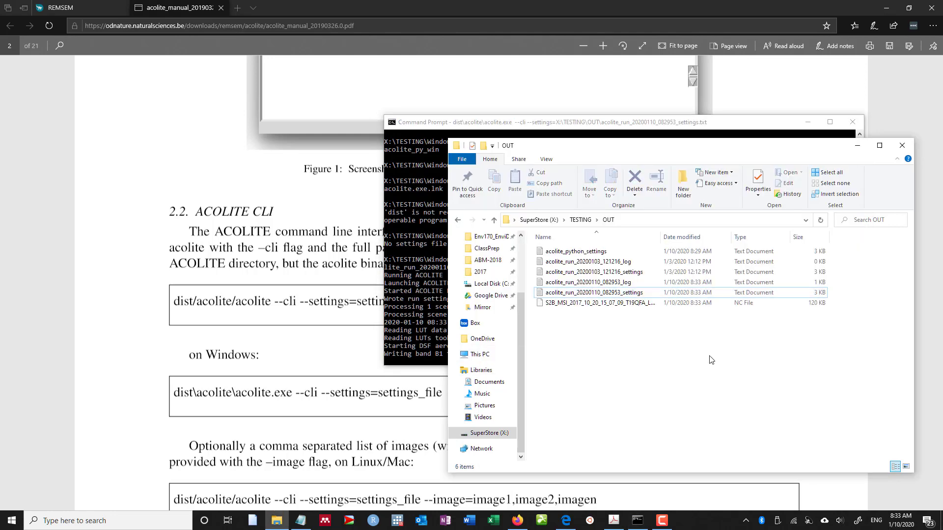
pyautogui.click(366, 426)
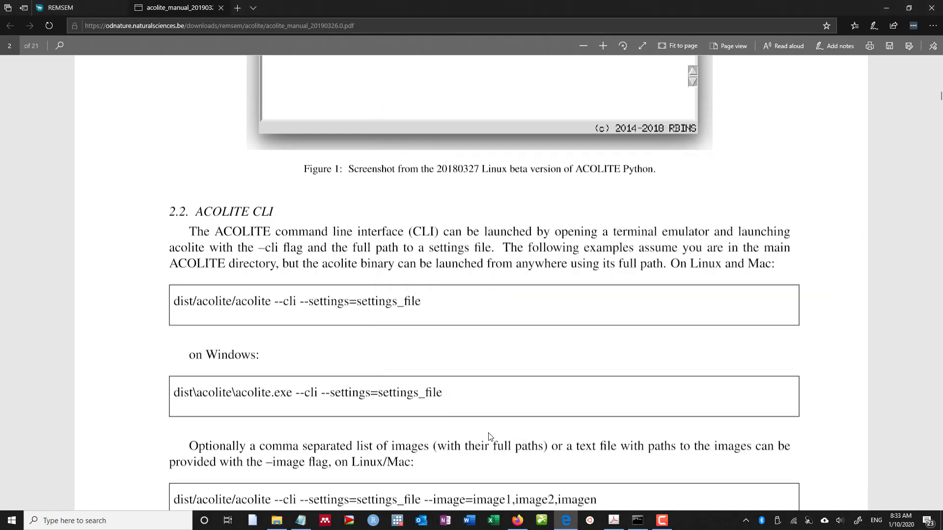
pyautogui.scroll(-4, 491, 408)
pyautogui.moveTo(436, 296); pyautogui.dragTo(601, 296)
pyautogui.click(606, 301)
# Step: Browse TESTING > Windows > acolite_py_win, then go up and open SESNYC_PR_FINAL on SuperStore (X:)
pyautogui.click(287, 527)
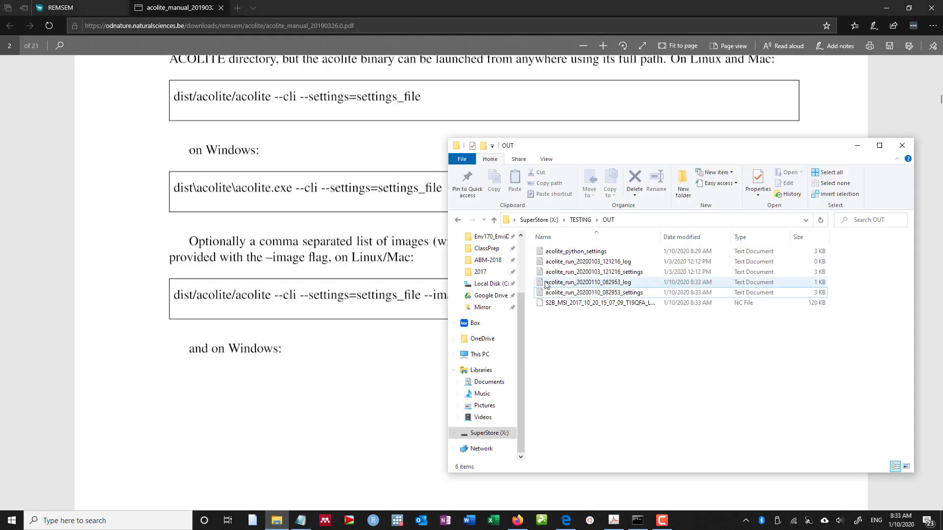
pyautogui.click(581, 220)
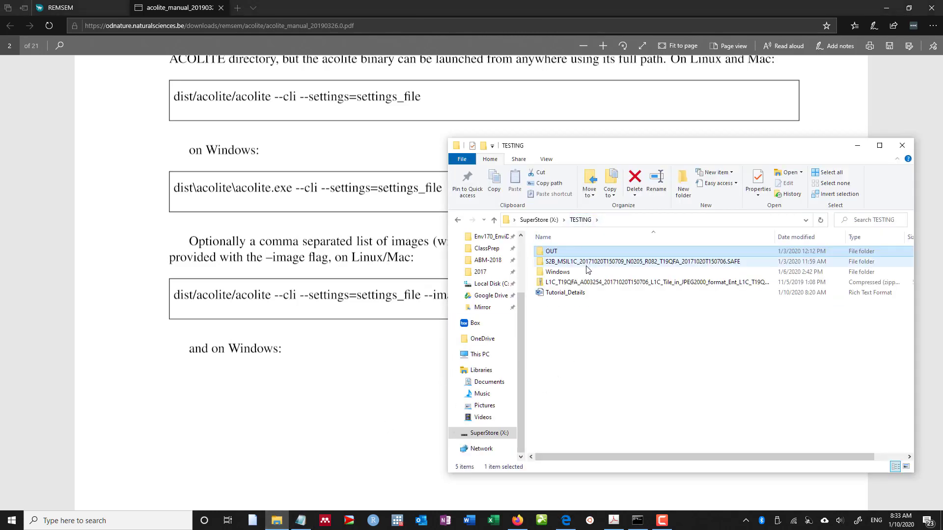
pyautogui.doubleClick(588, 272)
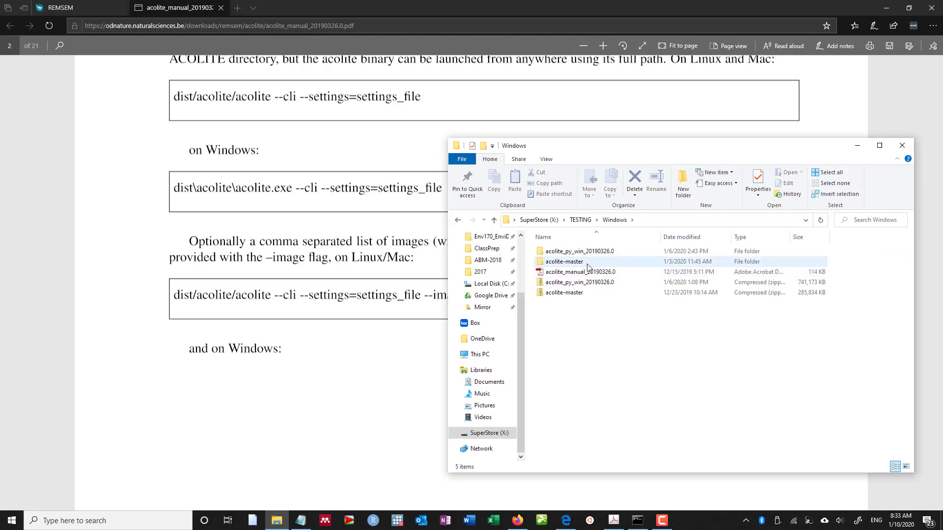
pyautogui.doubleClick(594, 251)
pyautogui.doubleClick(595, 255)
pyautogui.click(616, 219)
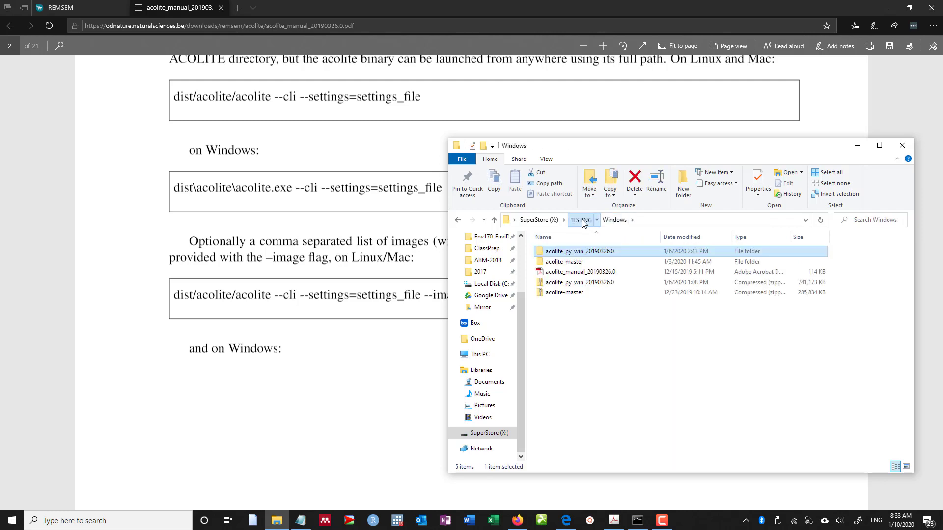
pyautogui.click(577, 221)
pyautogui.click(539, 219)
pyautogui.click(578, 284)
pyautogui.doubleClick(577, 282)
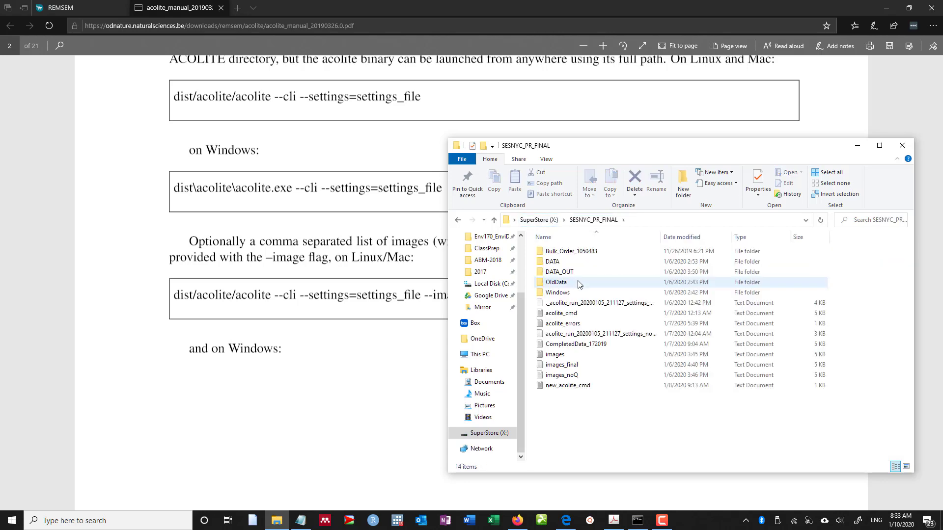
# Step: Open images_final in Notepad and compare it with the manual's --image=image1,image2,imagen example
pyautogui.click(590, 362)
pyautogui.doubleClick(590, 363)
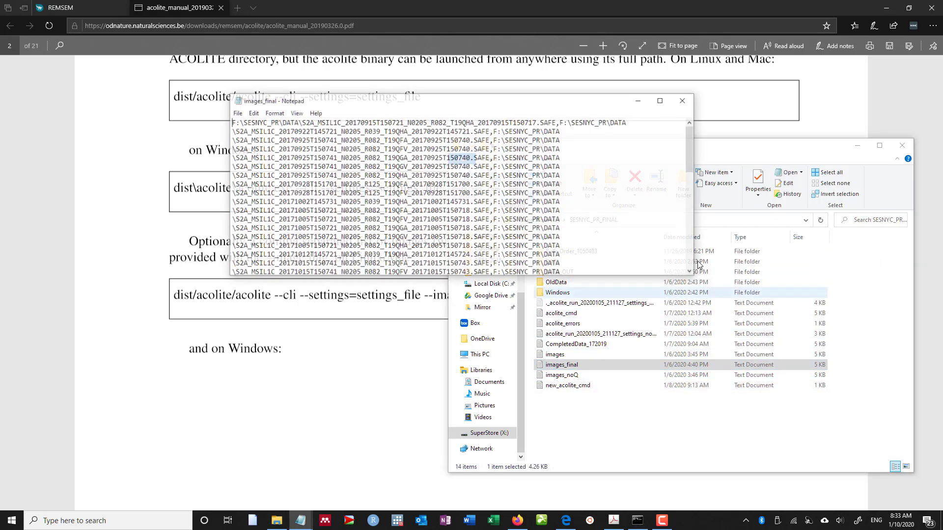
pyautogui.click(736, 155)
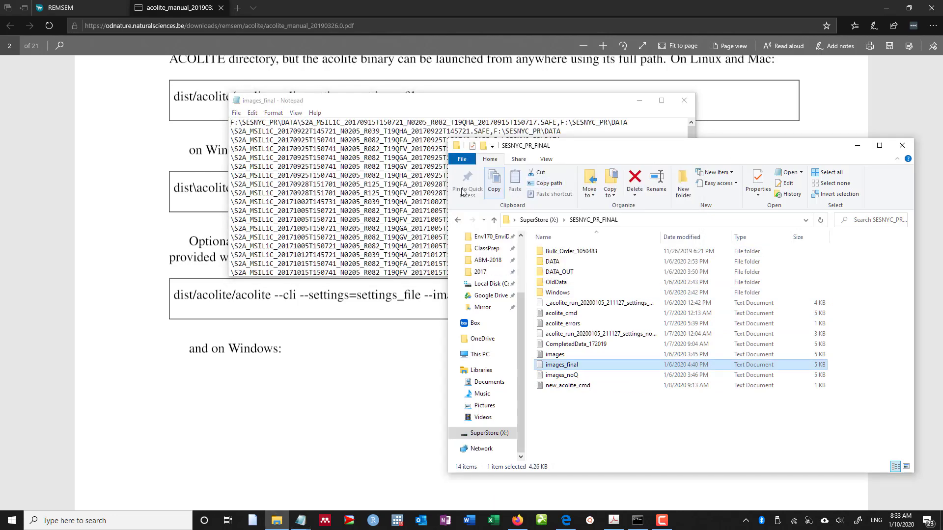
pyautogui.click(457, 220)
pyautogui.click(457, 220)
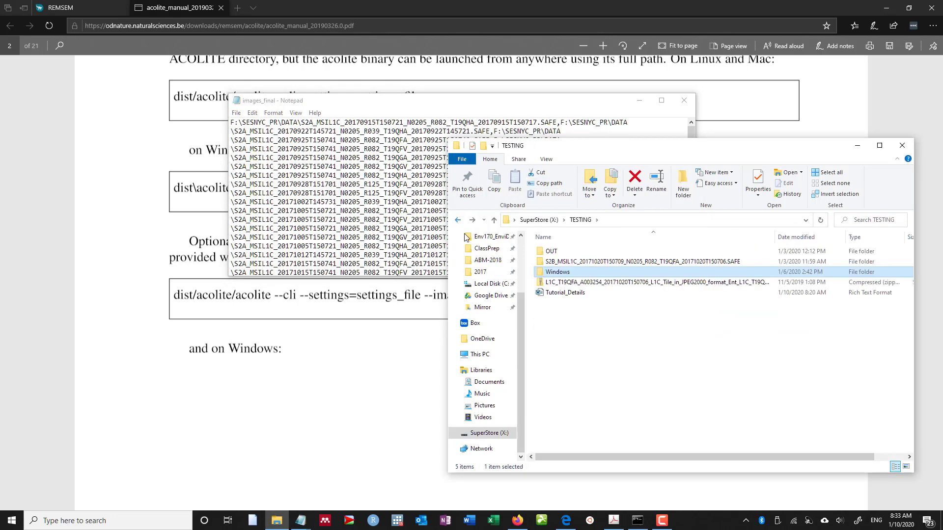
pyautogui.click(447, 353)
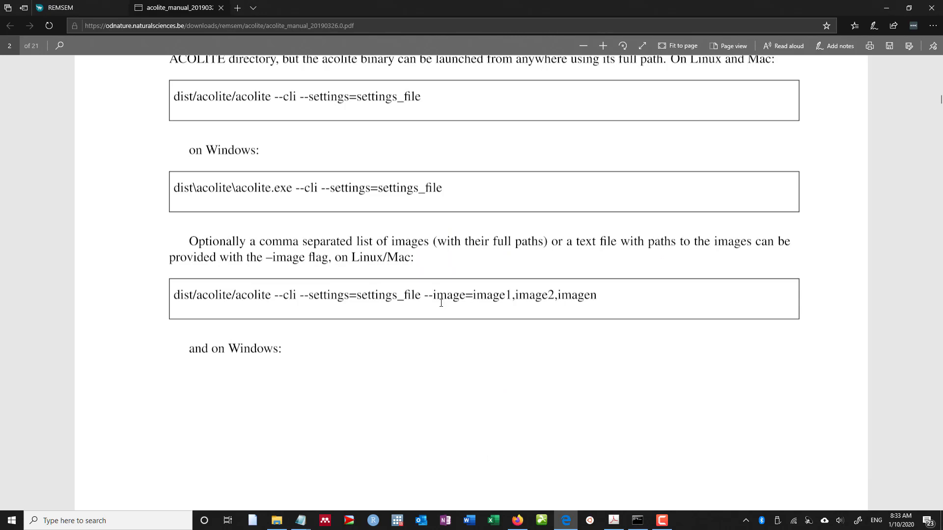
pyautogui.moveTo(441, 303); pyautogui.dragTo(595, 295)
pyautogui.click(595, 295)
# Step: Inspect the first .SAFE scene path and following lines in images_final, then close Notepad
pyautogui.moveTo(300, 521)
pyautogui.click(328, 469)
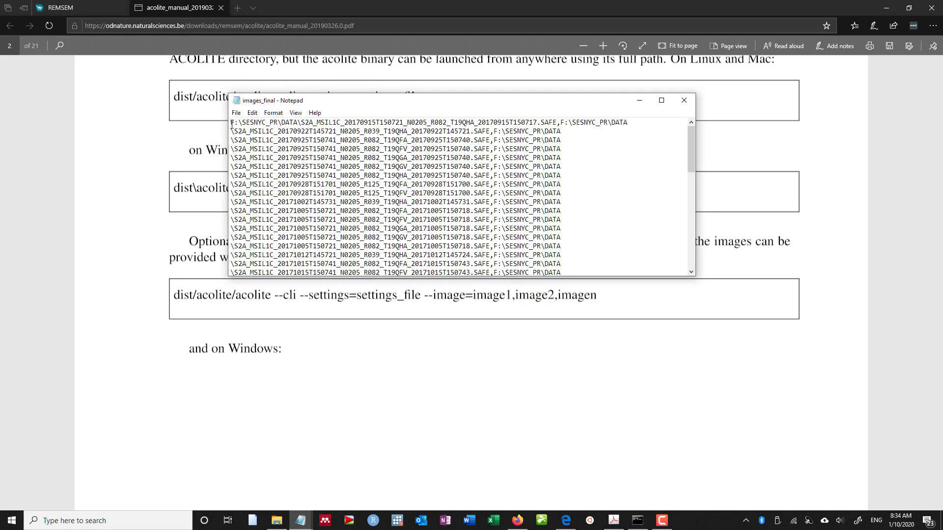
pyautogui.moveTo(231, 122); pyautogui.dragTo(558, 112)
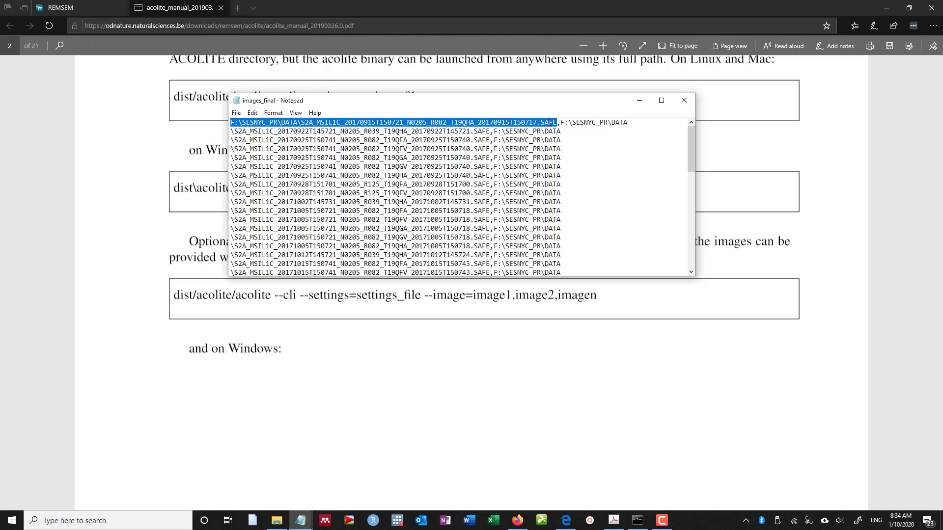
pyautogui.click(537, 122)
pyautogui.moveTo(541, 122); pyautogui.dragTo(558, 122)
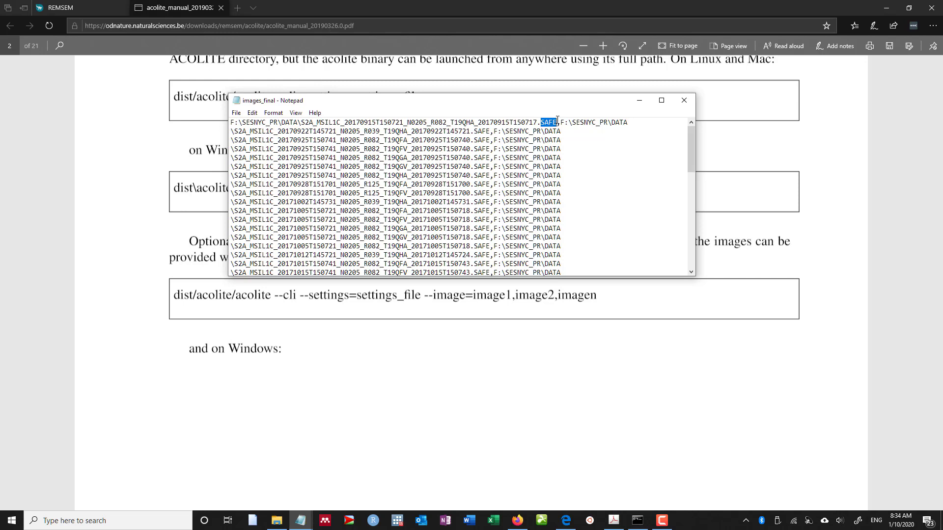
pyautogui.click(558, 122)
pyautogui.moveTo(231, 122); pyautogui.dragTo(553, 246)
pyautogui.click(553, 246)
pyautogui.click(680, 106)
# Step: Highlight the image1,image2,imagen list, check OUT for output, then close Explorer and the ACOLITE console
pyautogui.scroll(-3, 611, 274)
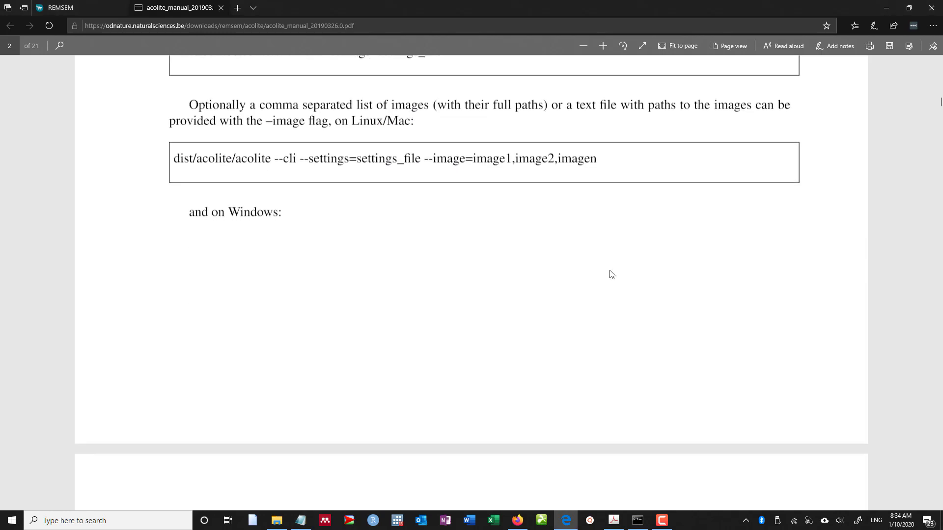
pyautogui.moveTo(474, 160); pyautogui.dragTo(601, 154)
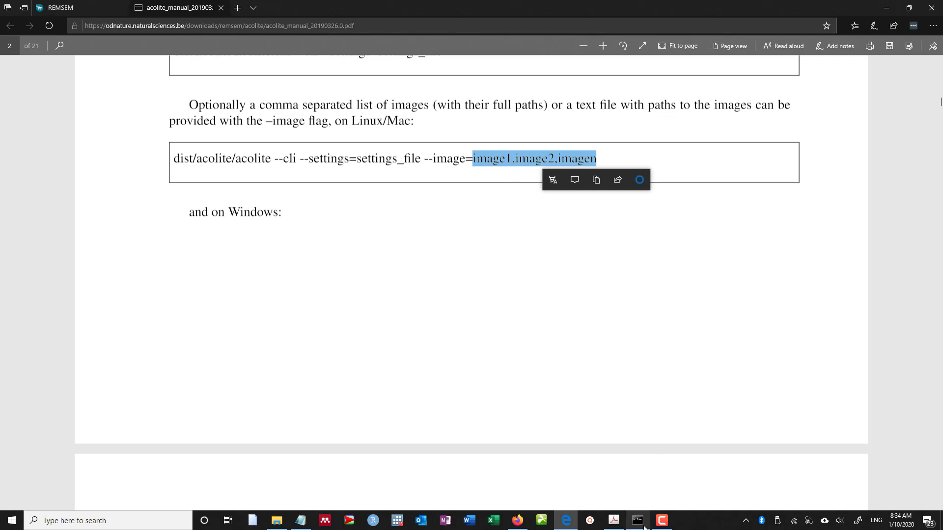
pyautogui.moveTo(637, 518)
pyautogui.click(642, 481)
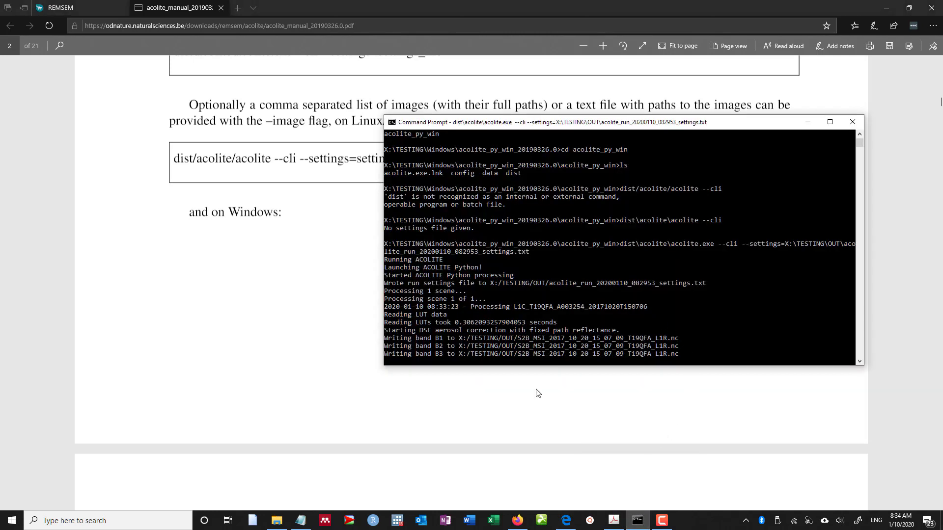
pyautogui.click(276, 522)
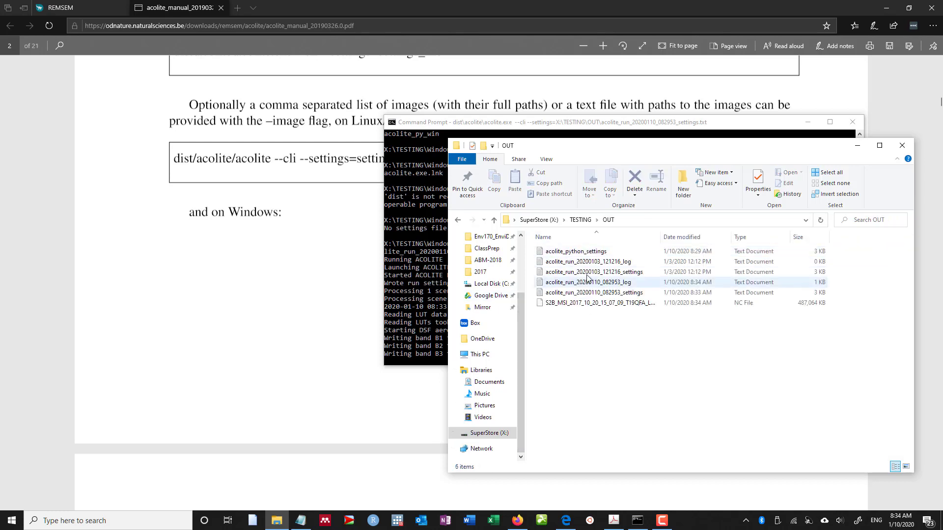
pyautogui.click(902, 146)
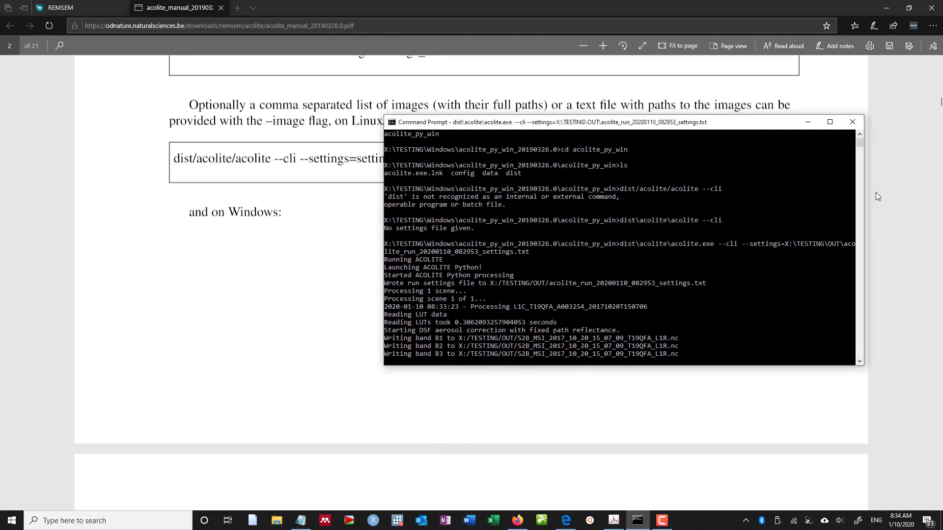
pyautogui.click(859, 123)
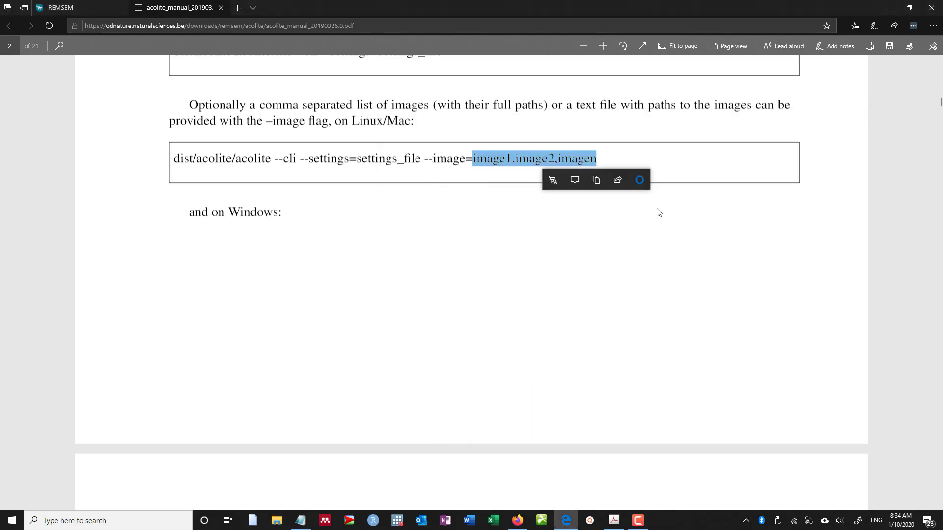
# Step: Close the manual's PDF tab and scroll the REMSEM ACOLITE page to its introduction
pyautogui.click(220, 8)
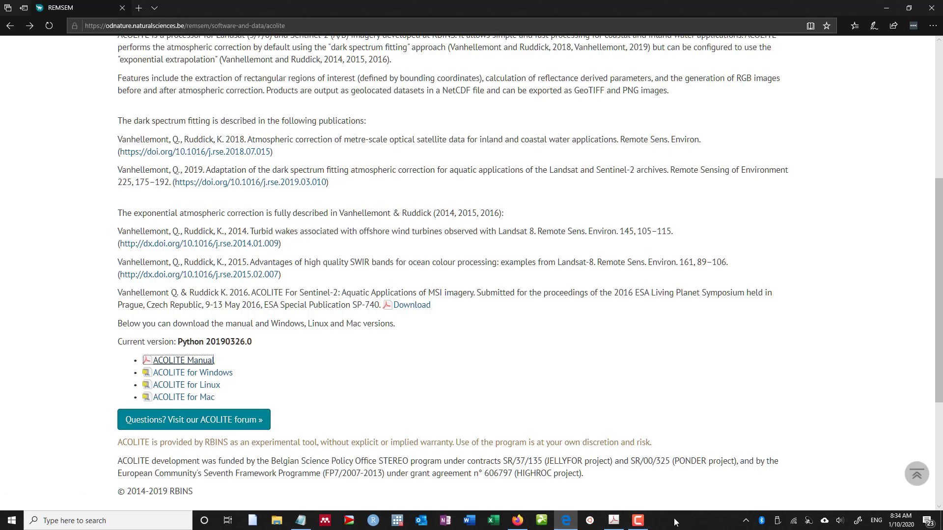
pyautogui.click(637, 521)
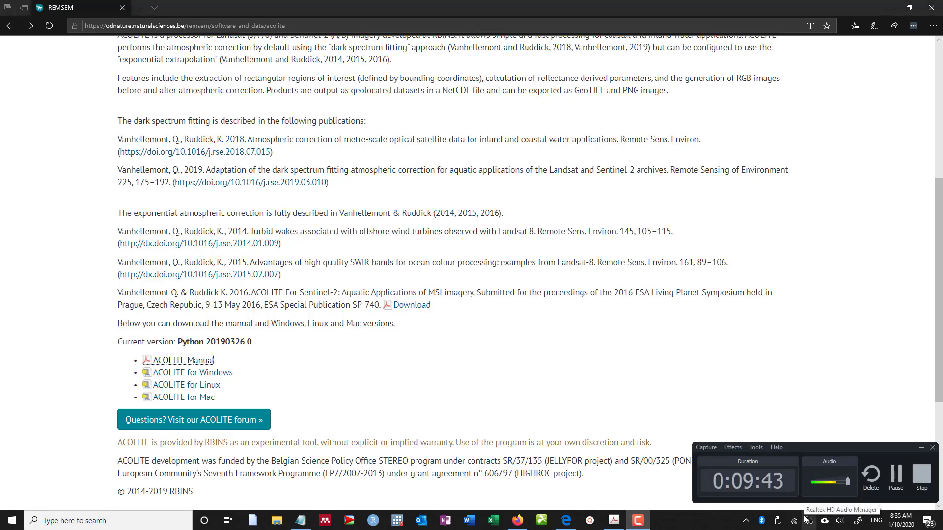
pyautogui.scroll(6, 591, 381)
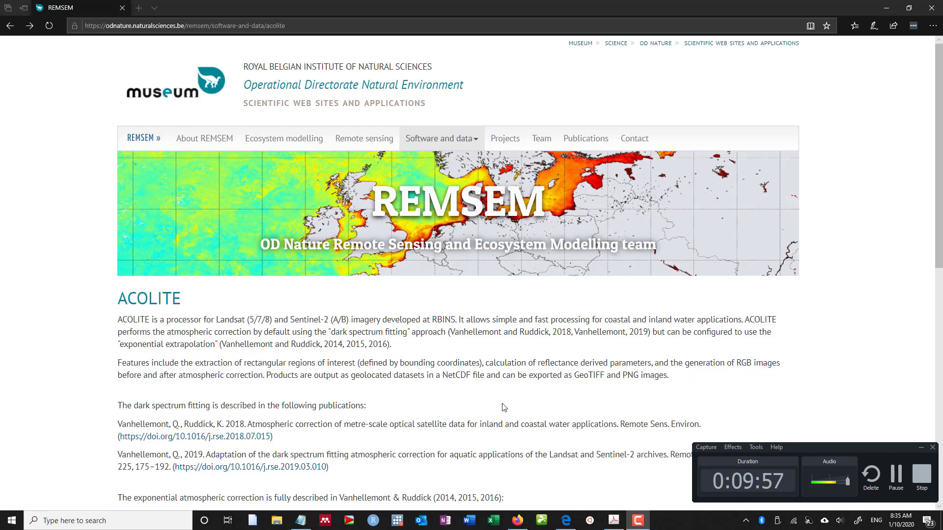
pyautogui.scroll(-2, 469, 387)
pyautogui.scroll(-3, 467, 389)
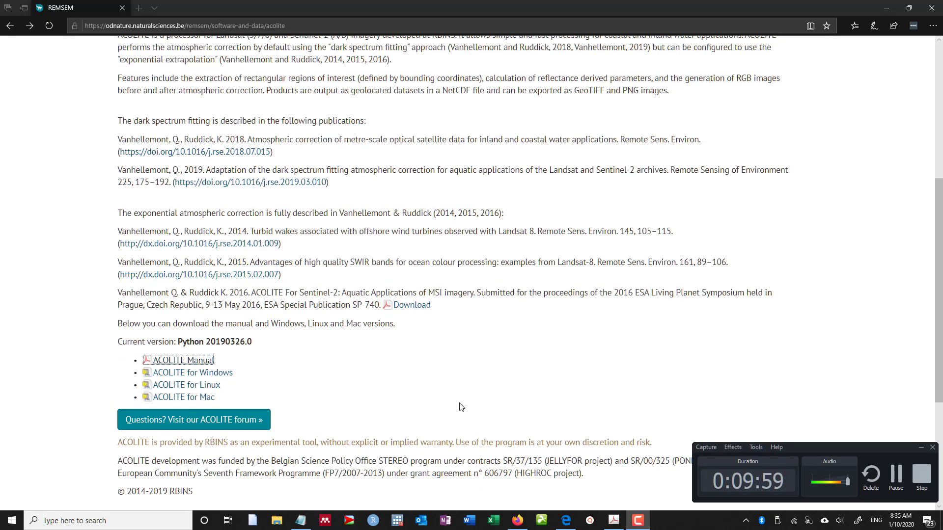
pyautogui.scroll(-3, 461, 407)
pyautogui.scroll(7, 464, 403)
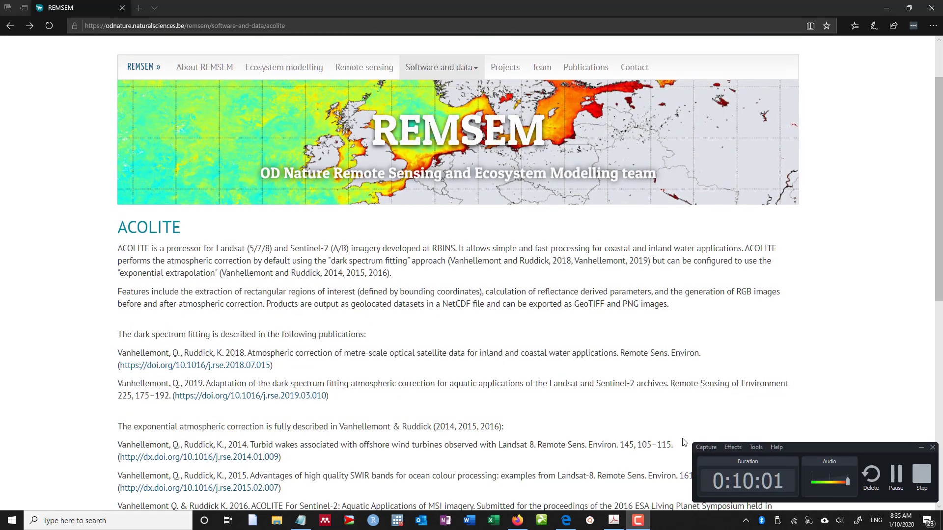